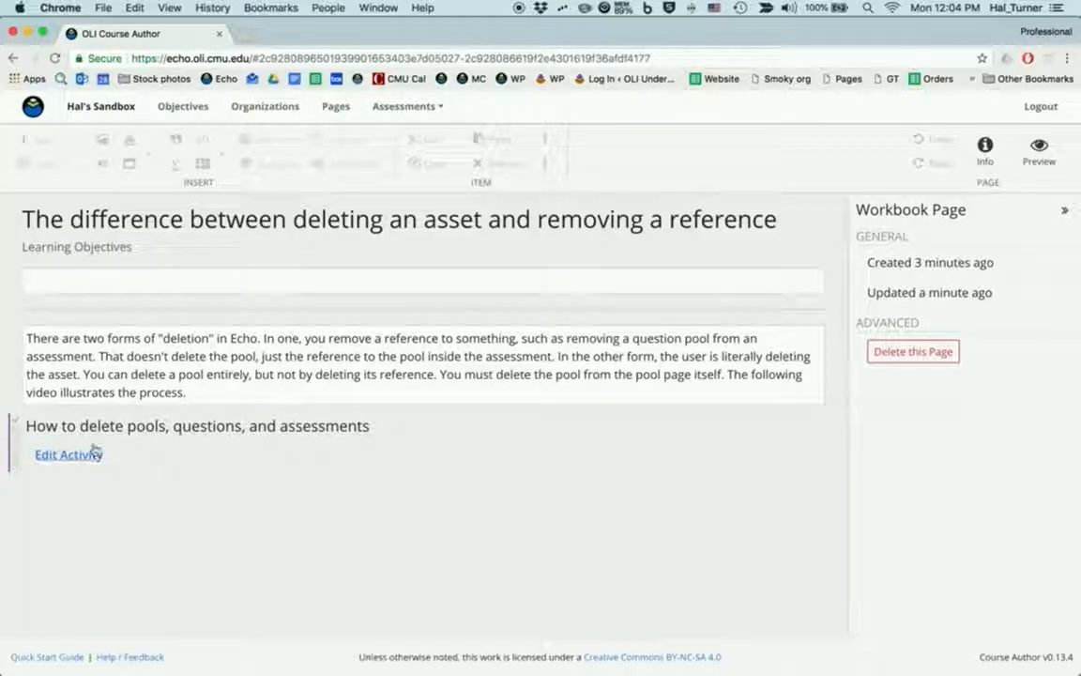
# Remove the "How to delete pools, questions, and assessments" activity from the workbook page, and open the list of summative assessments.
pyautogui.moveTo(29, 427); pyautogui.dragTo(368, 429)
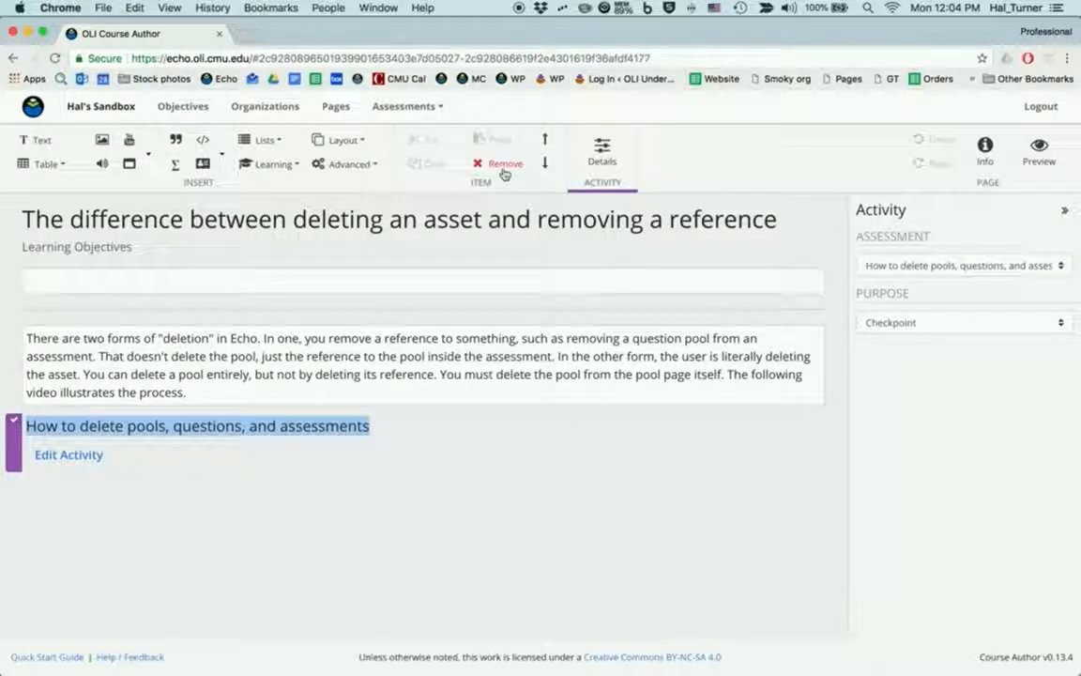
pyautogui.click(504, 169)
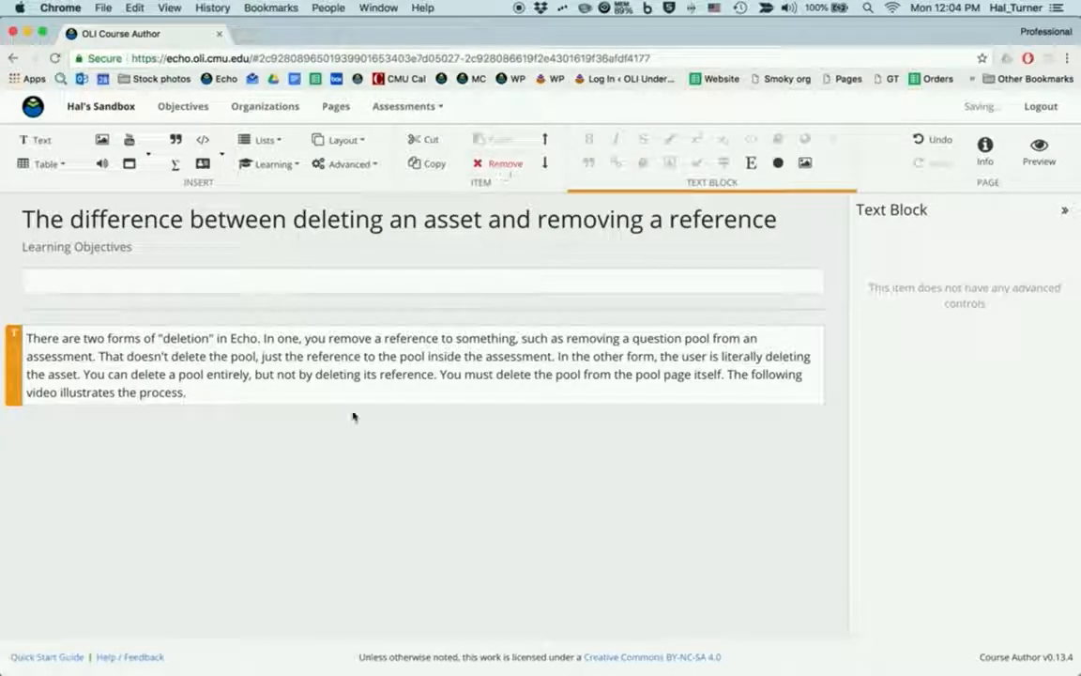
pyautogui.click(251, 442)
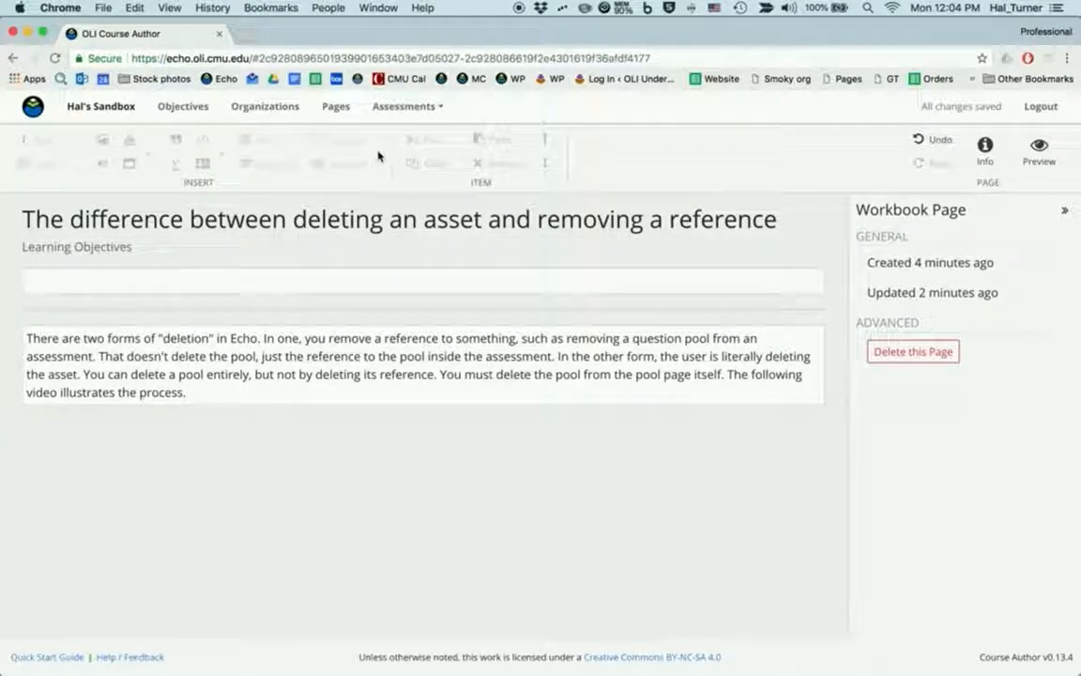
pyautogui.click(405, 109)
pyautogui.click(411, 159)
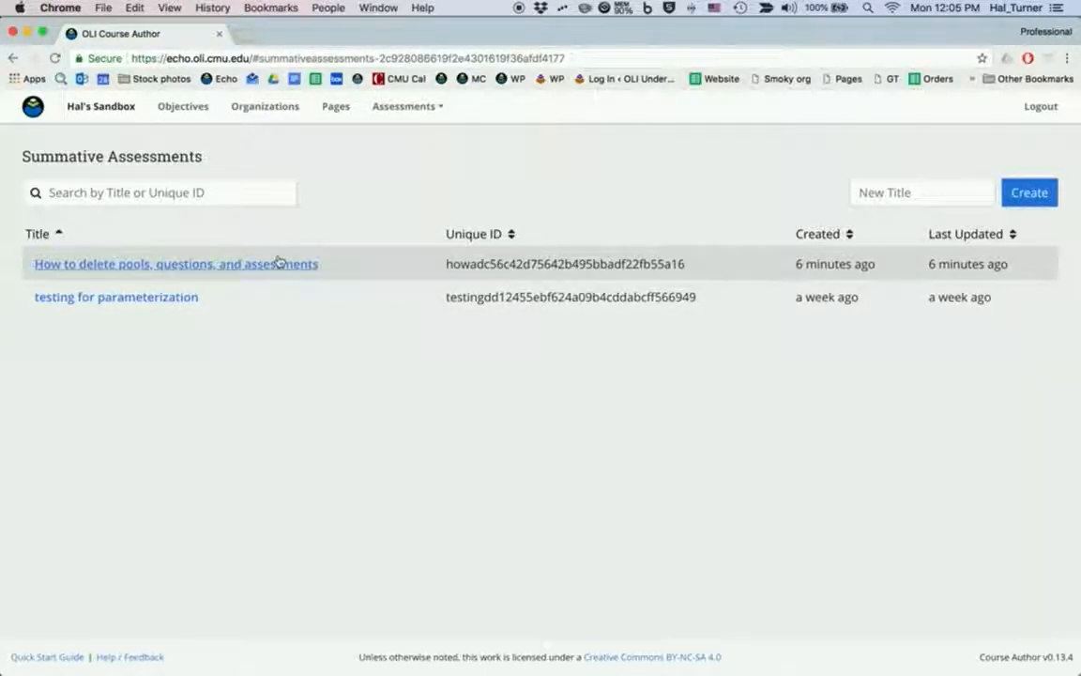
# Reopen the page about deleting assets versus removing references and insert the existing summative assessment "How to delete pools, questions, and assessments" after its text.
pyautogui.click(333, 108)
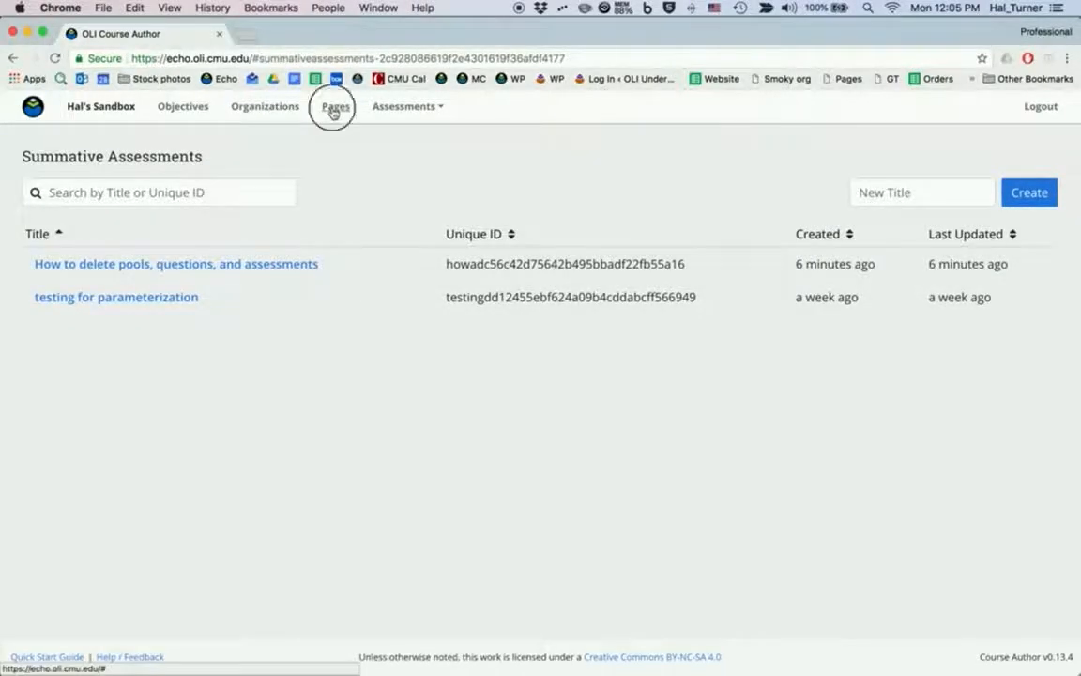
pyautogui.click(150, 461)
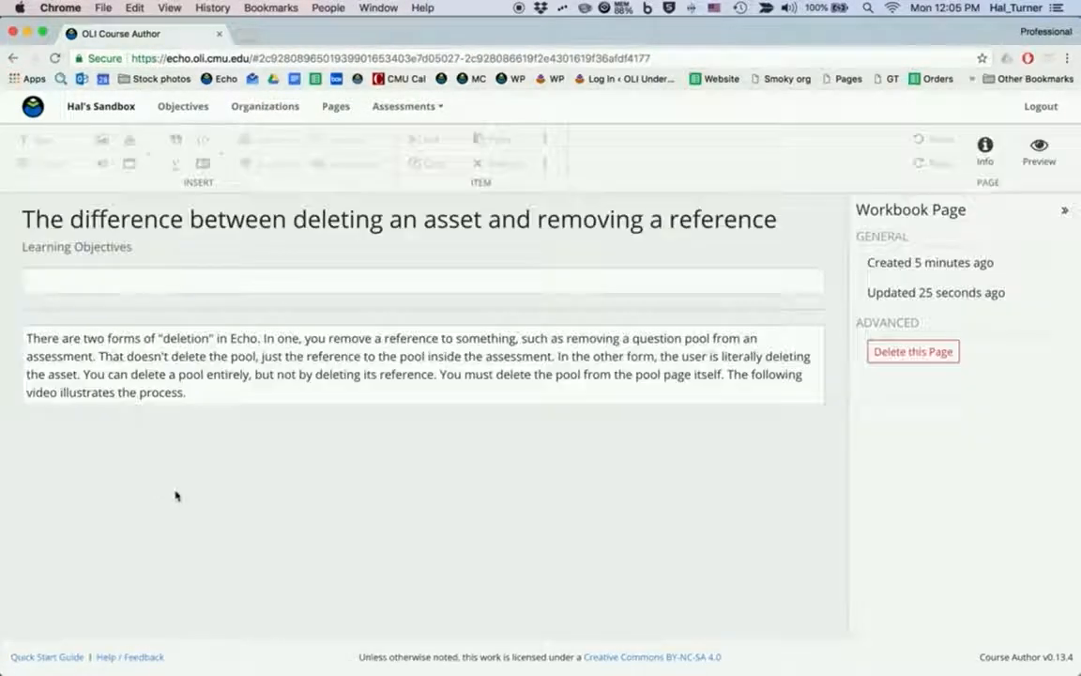
pyautogui.click(209, 383)
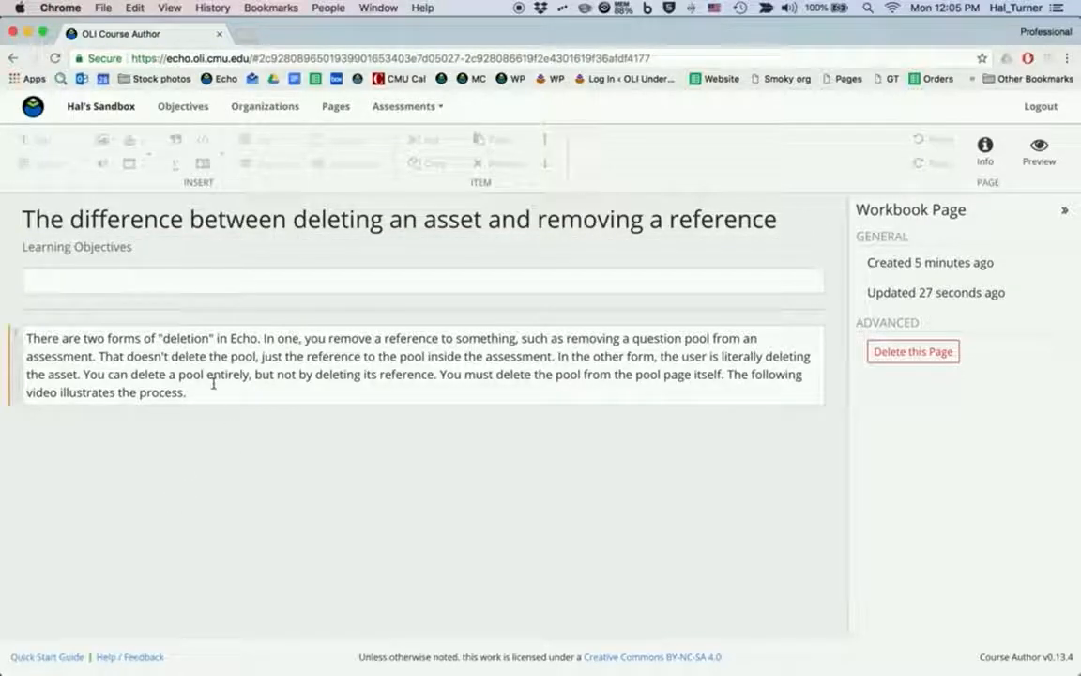
pyautogui.click(267, 164)
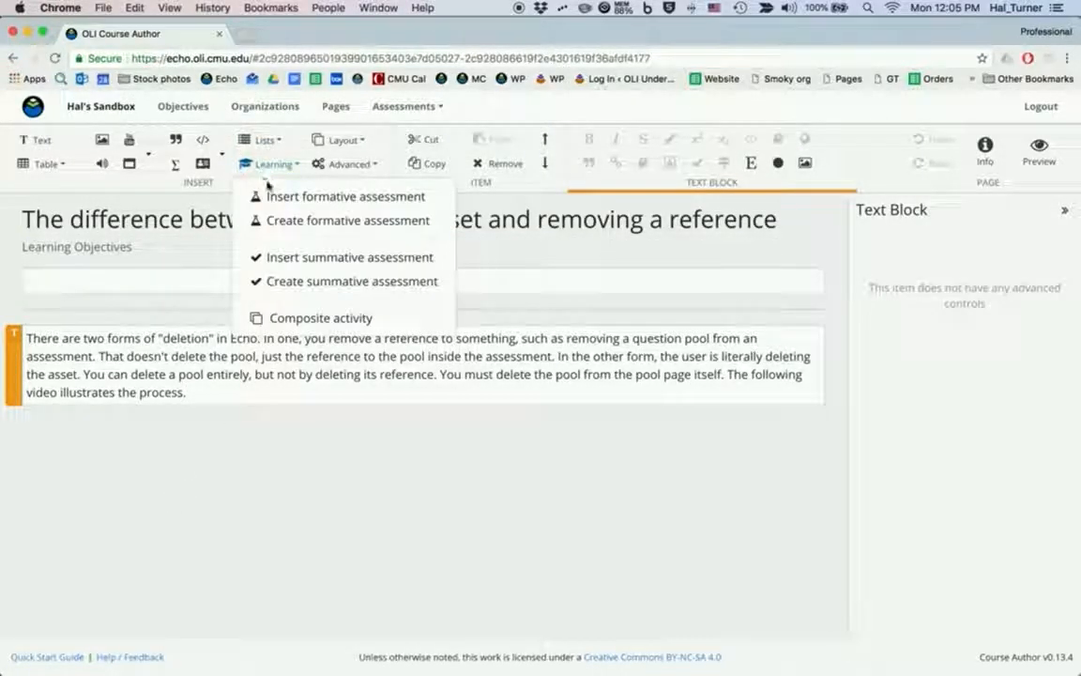
pyautogui.click(278, 257)
pyautogui.click(282, 249)
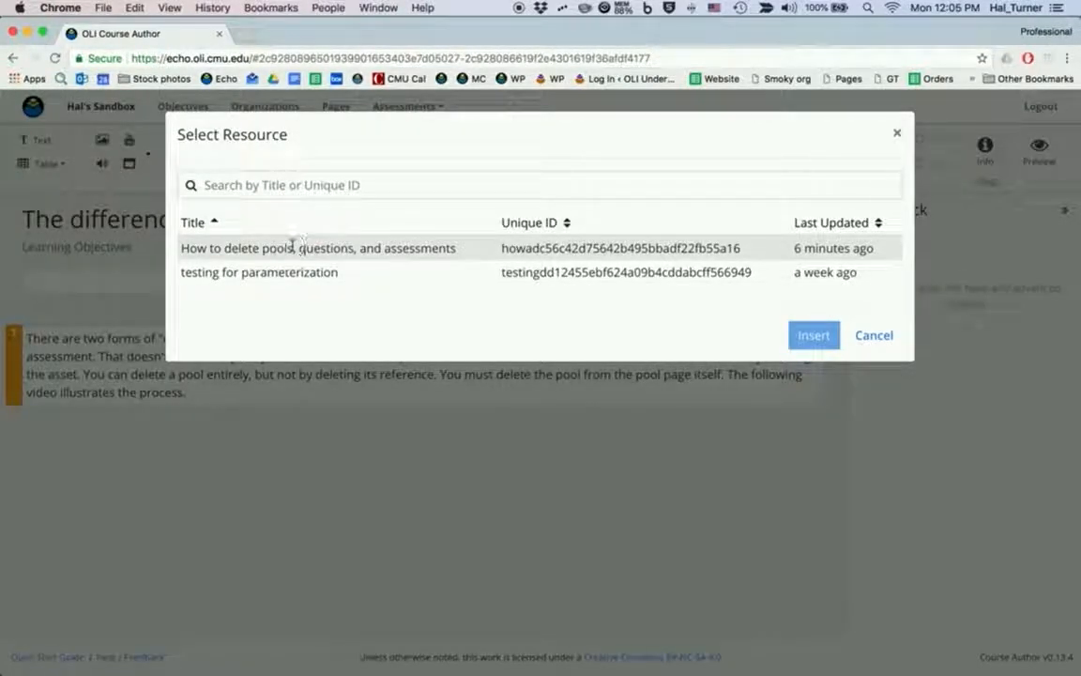
pyautogui.click(812, 336)
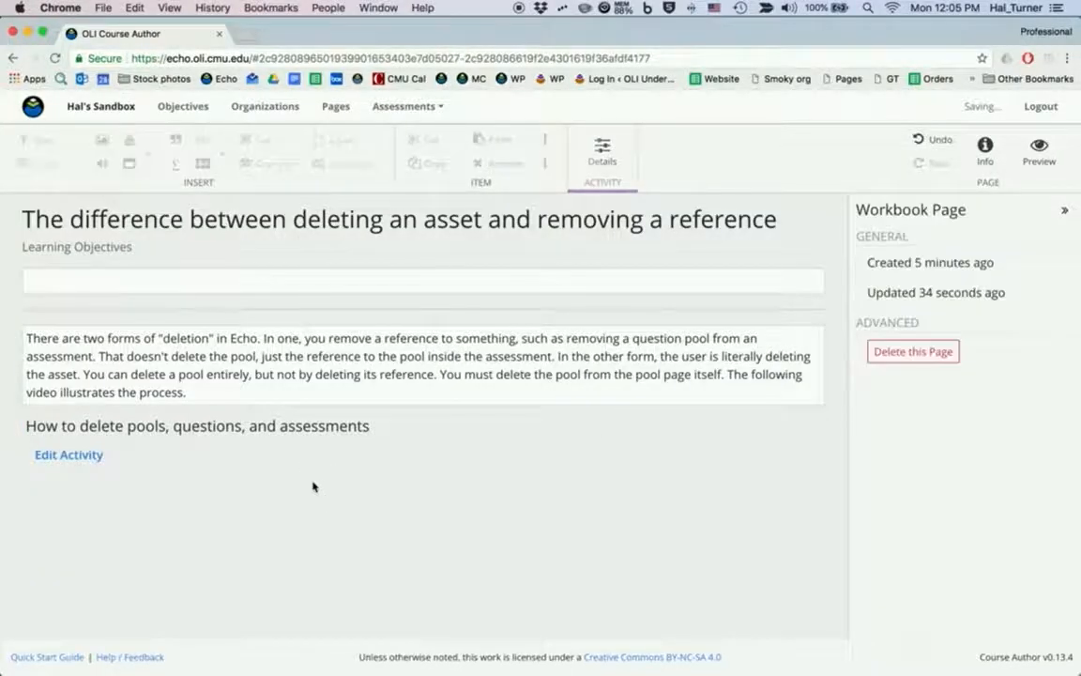
# Open the inserted activity for editing and add the existing "parameterization" question pool after the example multiple choice question.
pyautogui.click(69, 455)
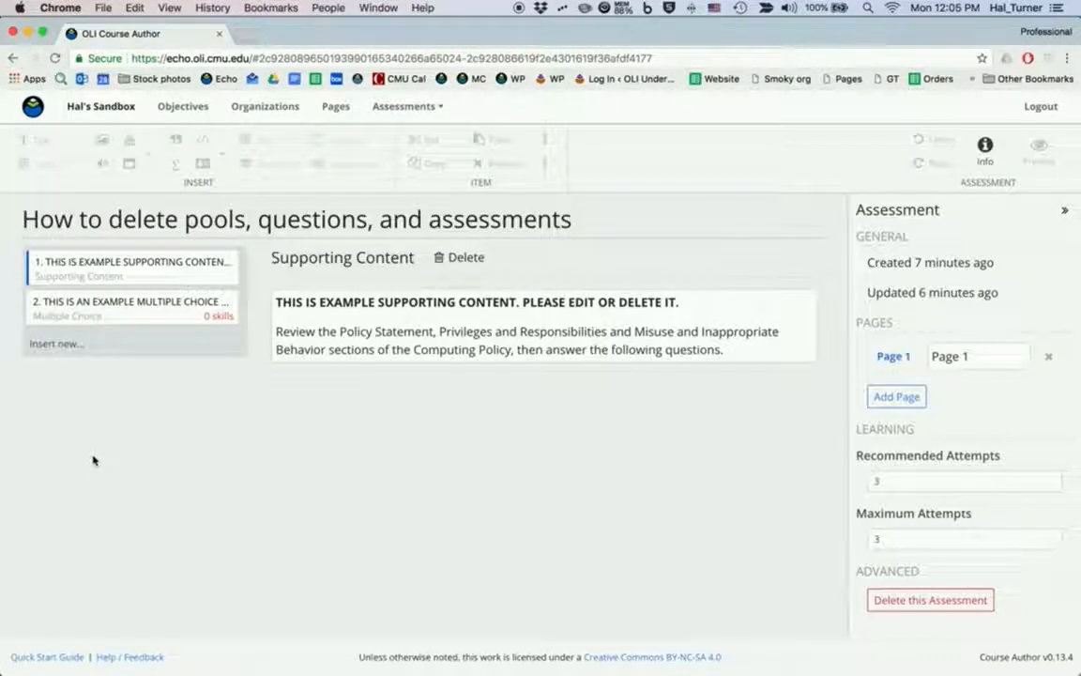
pyautogui.click(133, 311)
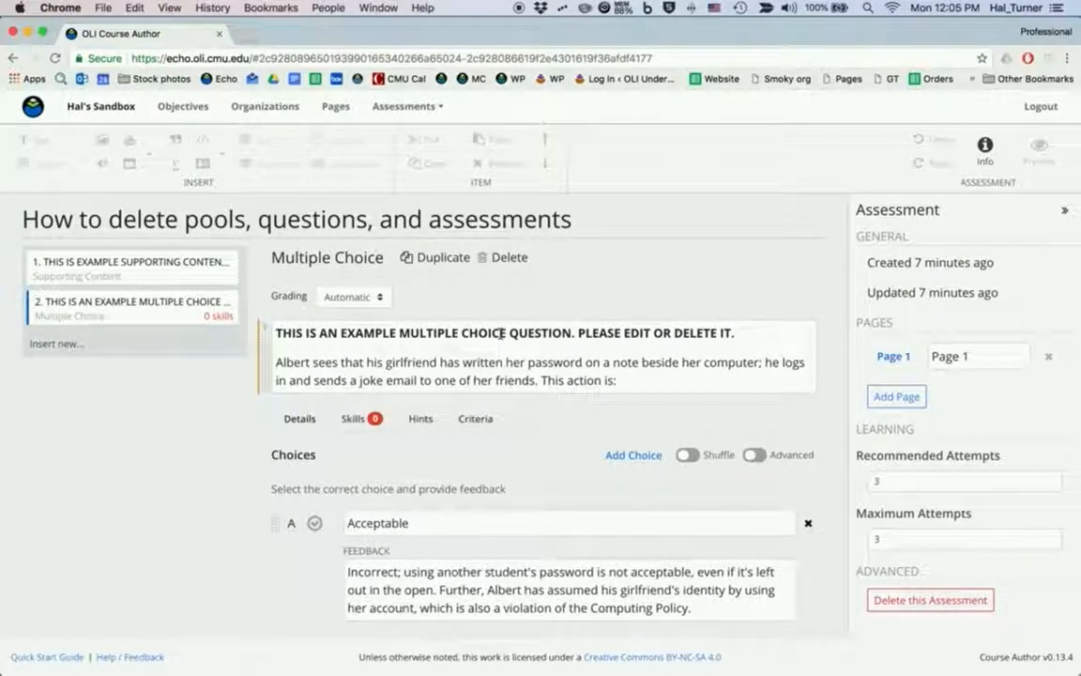
pyautogui.click(49, 343)
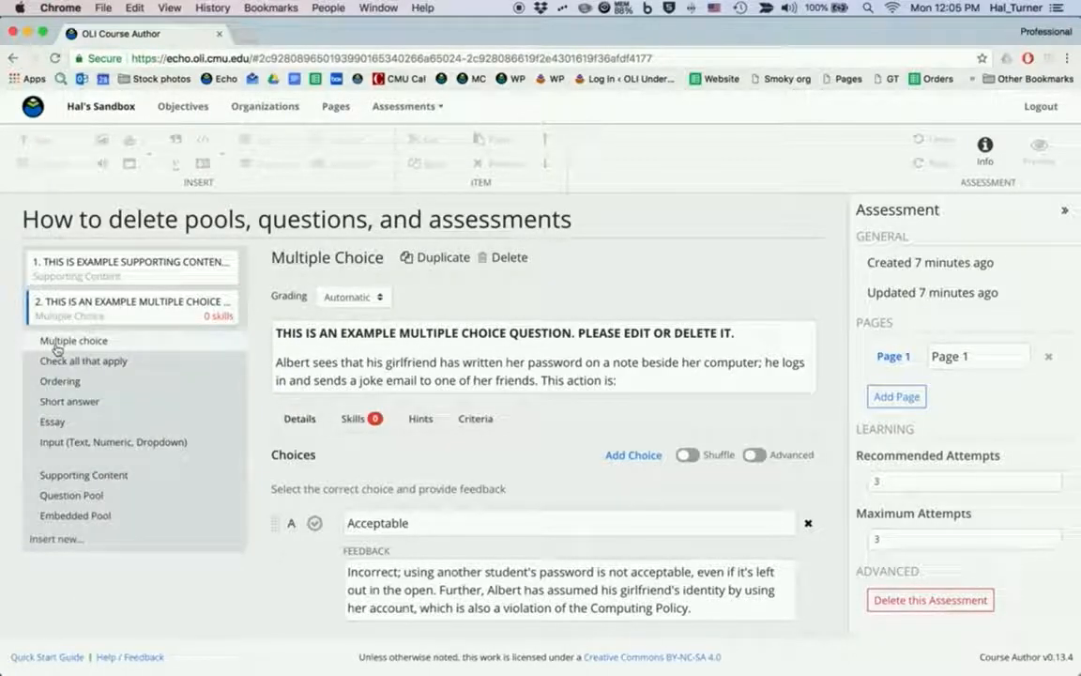
pyautogui.click(56, 494)
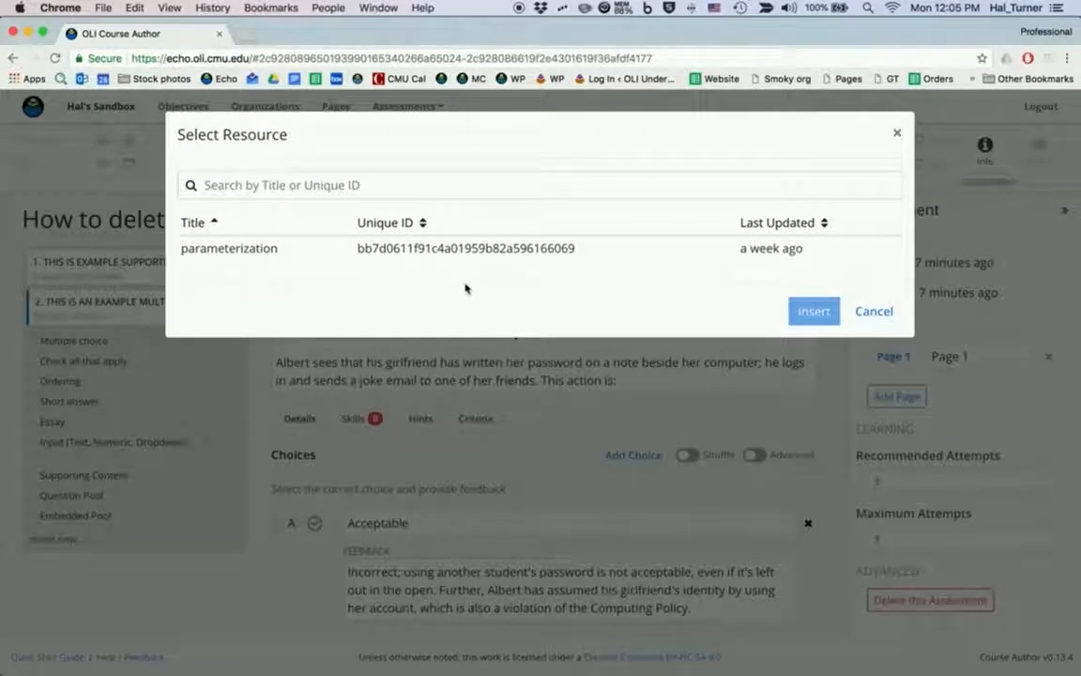
pyautogui.click(252, 249)
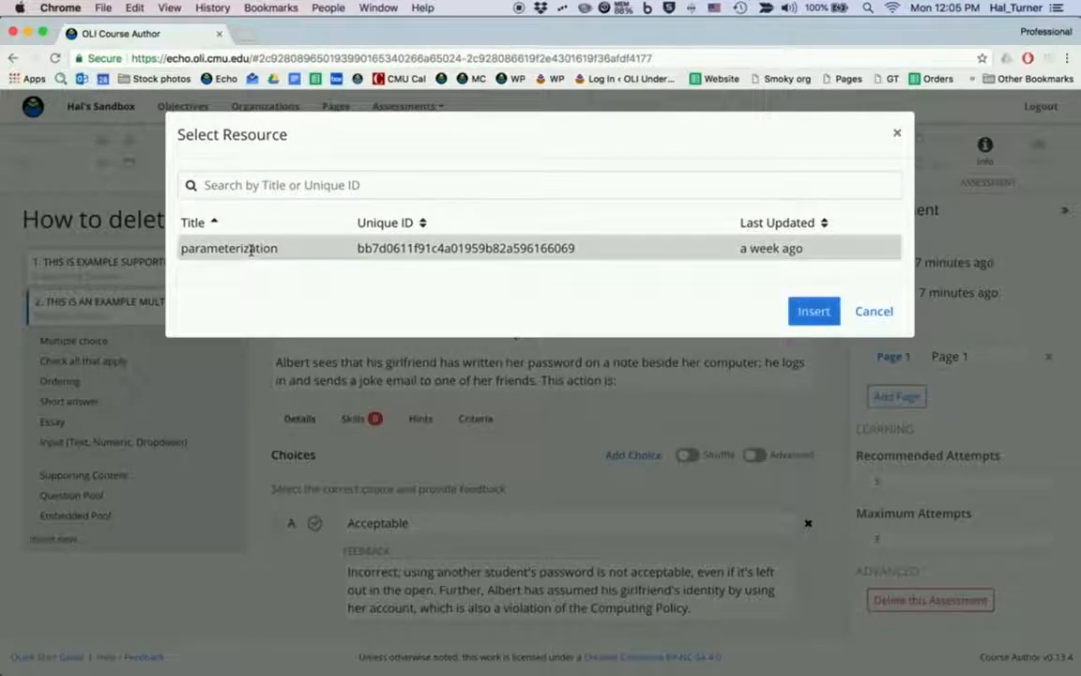
pyautogui.click(813, 310)
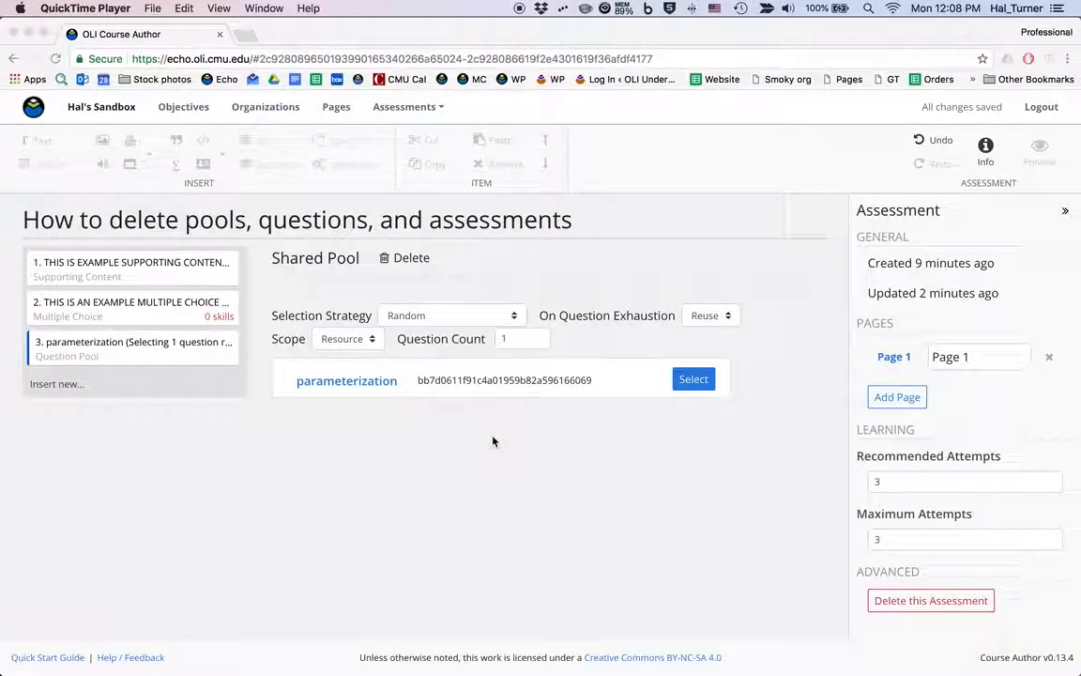
# Delete the "parameterization" shared pool reference from the assessment, and open the course's question pools list.
pyautogui.click(132, 318)
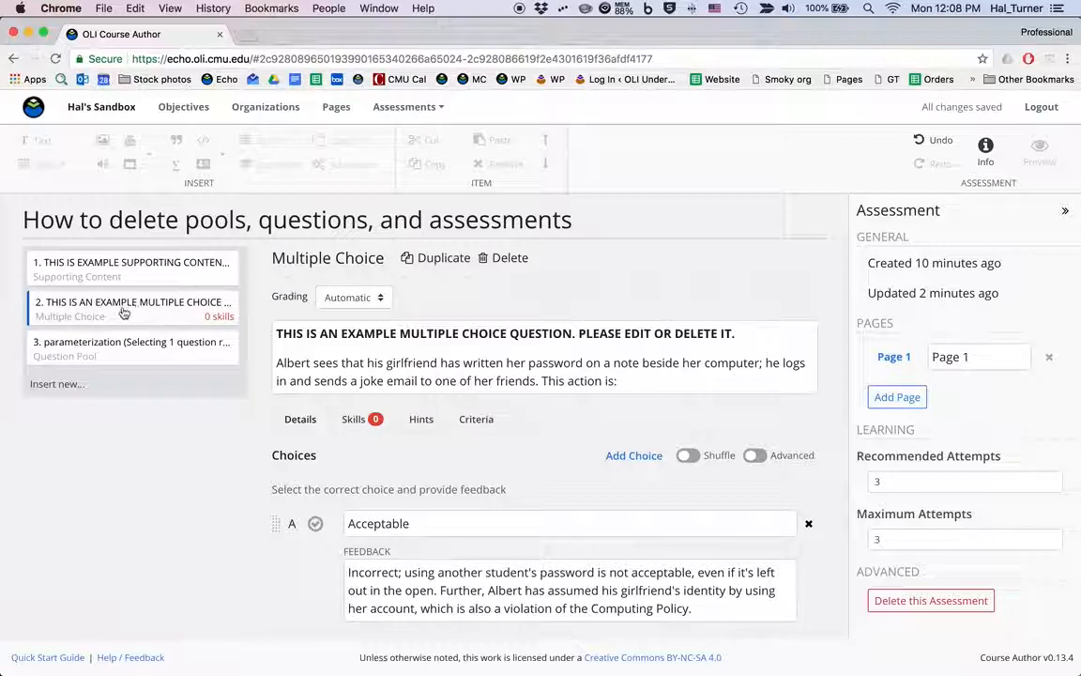
pyautogui.click(108, 348)
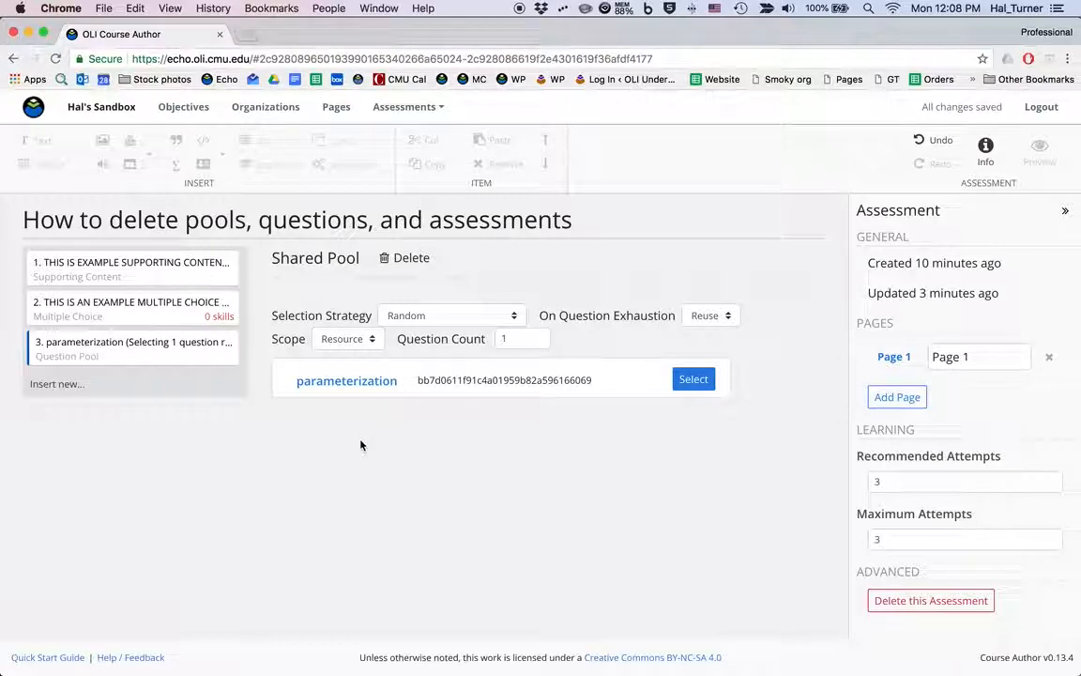
pyautogui.click(403, 258)
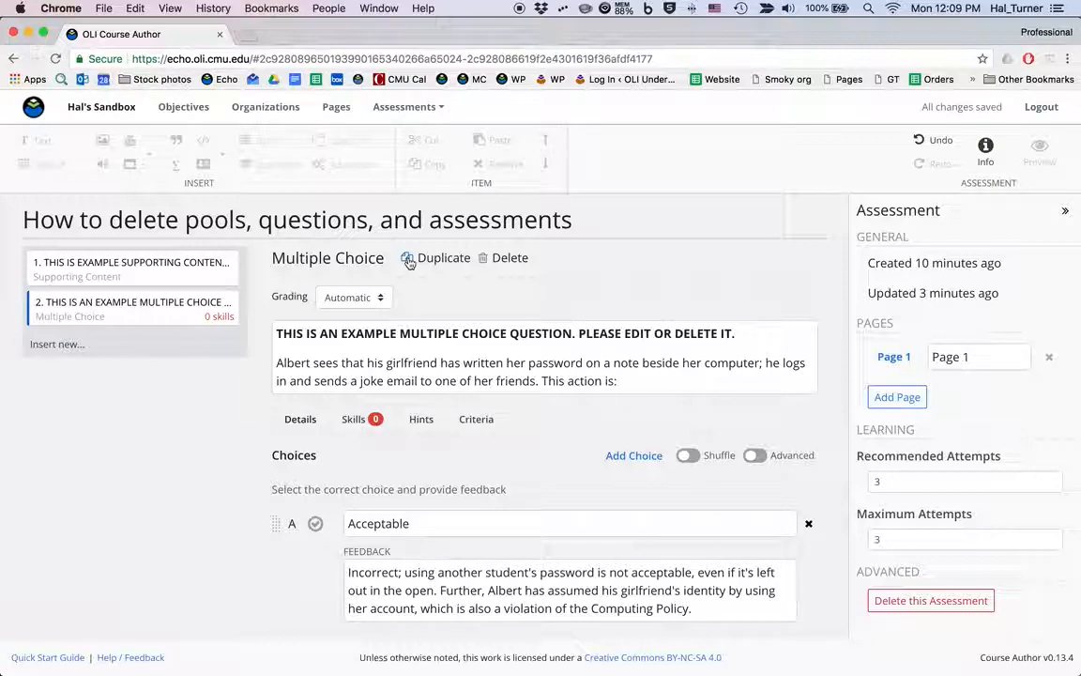
pyautogui.click(398, 109)
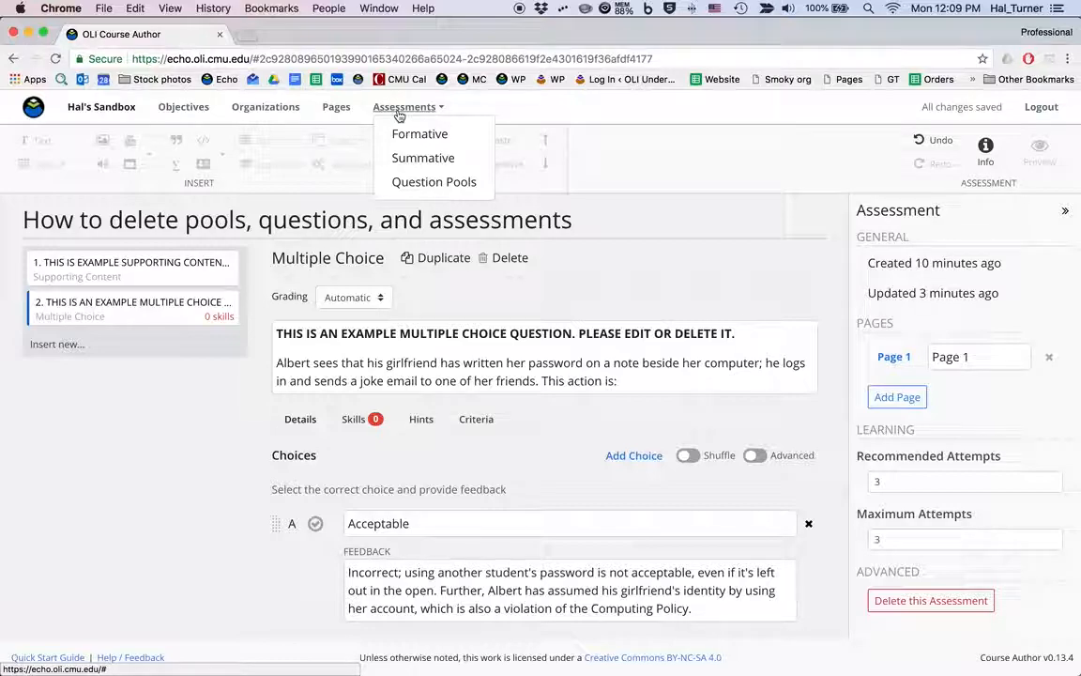
pyautogui.click(416, 182)
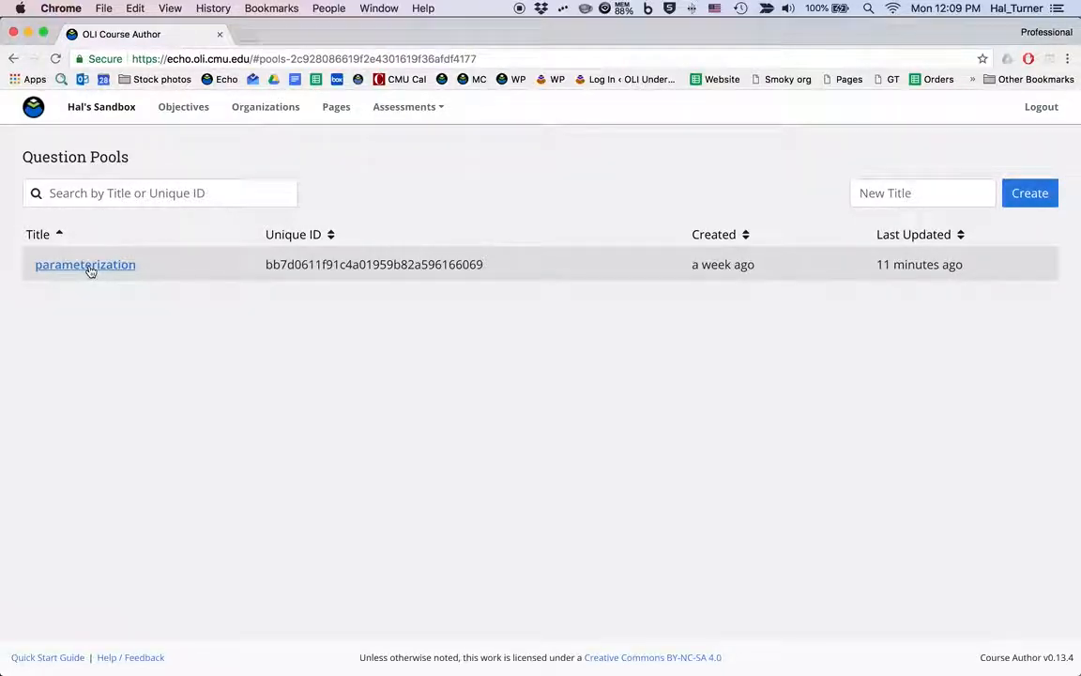
# Return to the assessment, add a new multiple choice question, and delete the example multiple choice question.
pyautogui.click(13, 58)
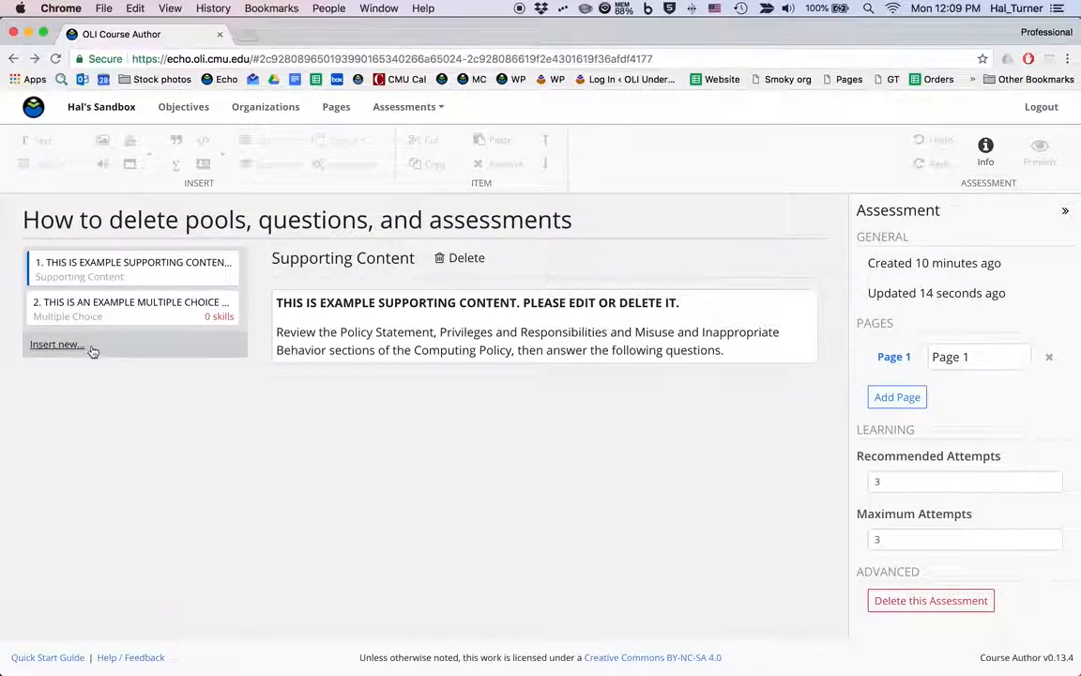
pyautogui.click(59, 345)
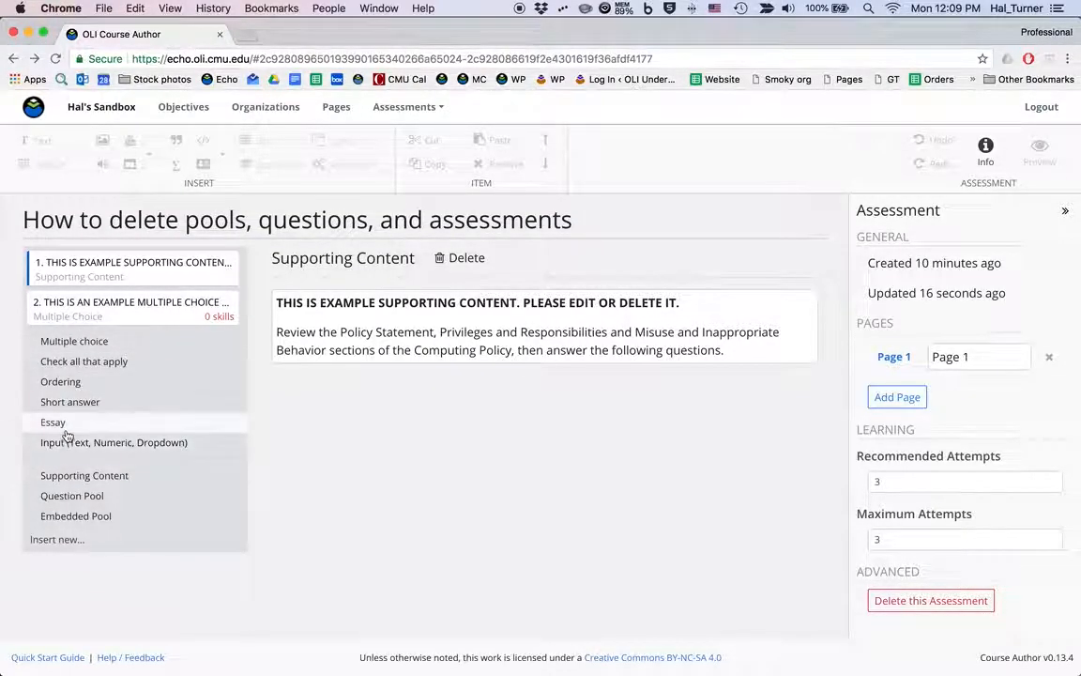
pyautogui.click(76, 342)
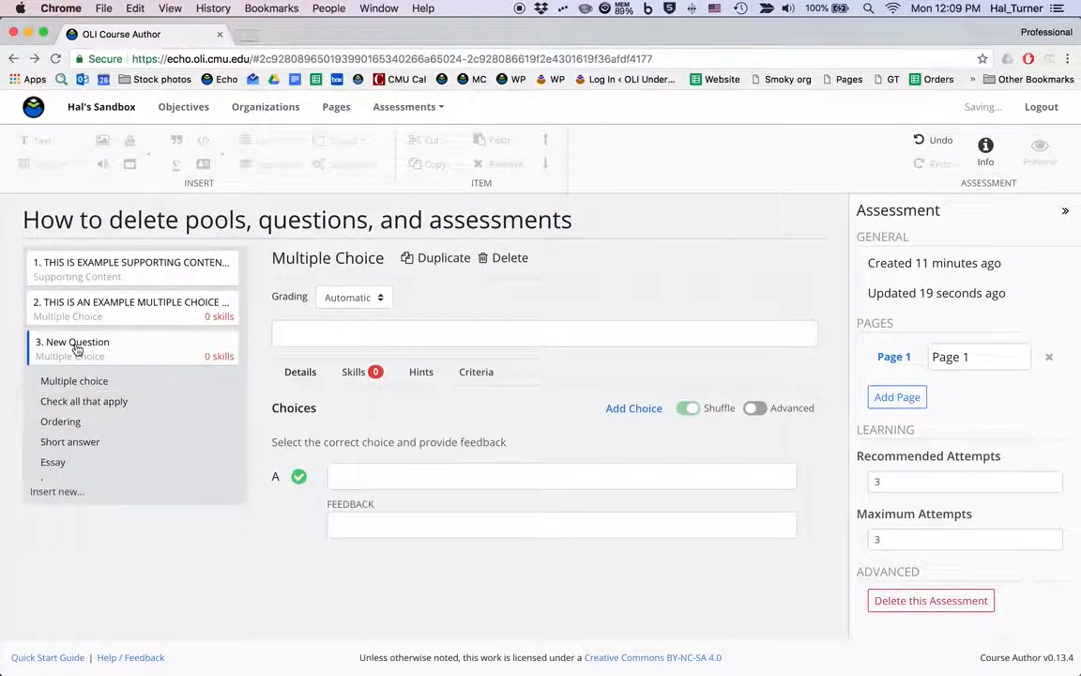
pyautogui.click(122, 305)
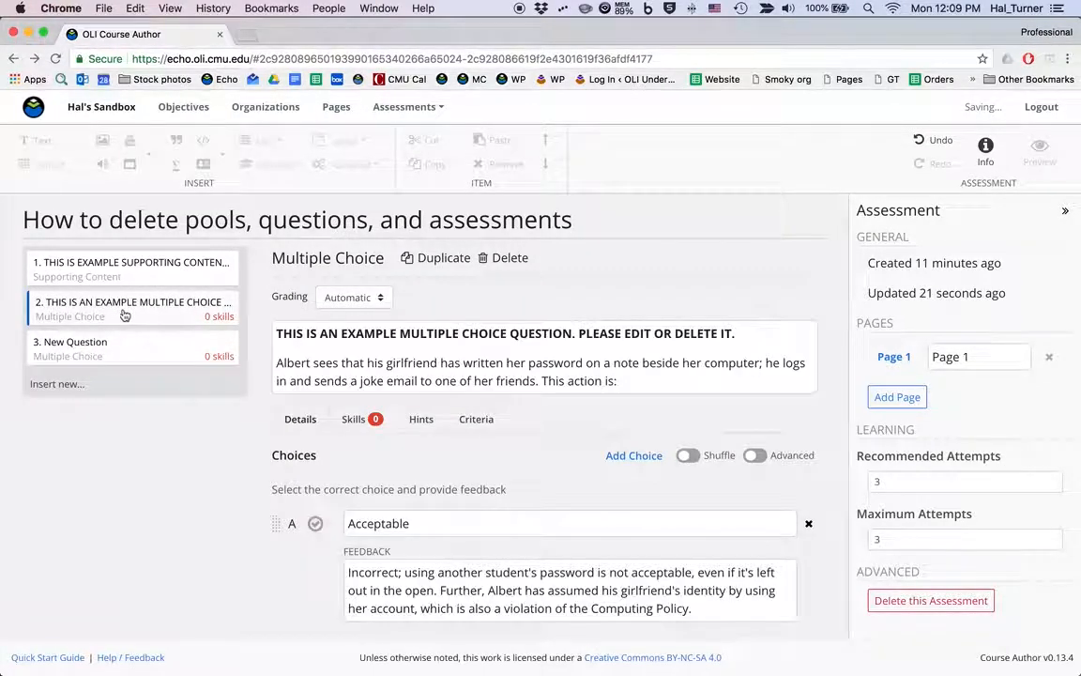
pyautogui.click(510, 259)
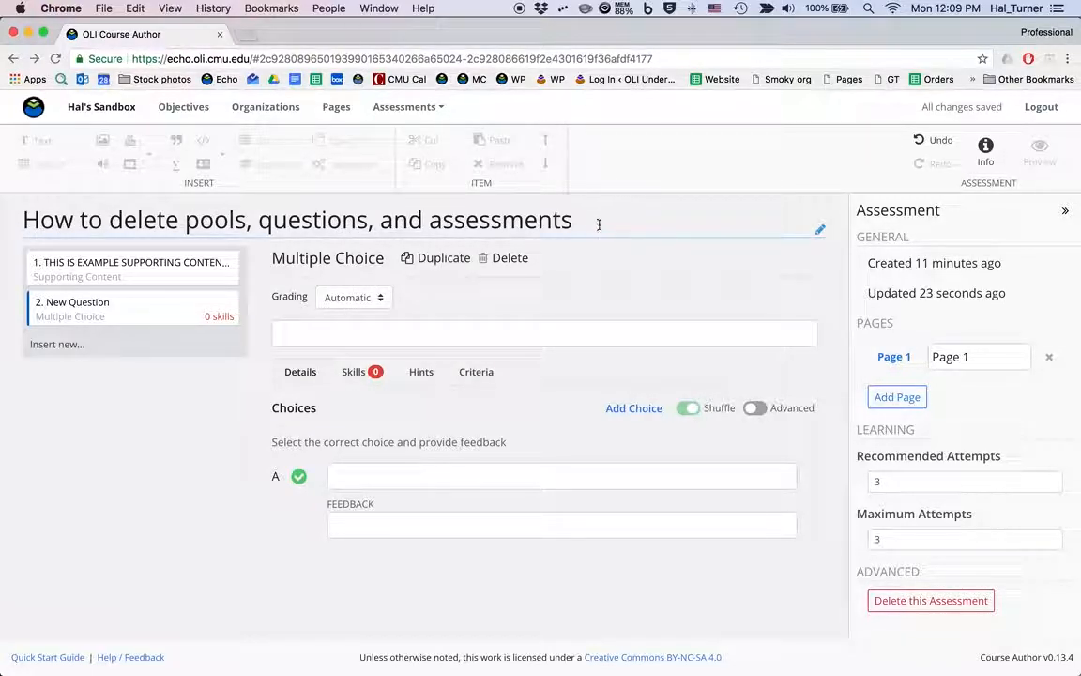
# Try to delete the whole assessment, and remove its activity from the workbook page that references it.
pyautogui.click(944, 603)
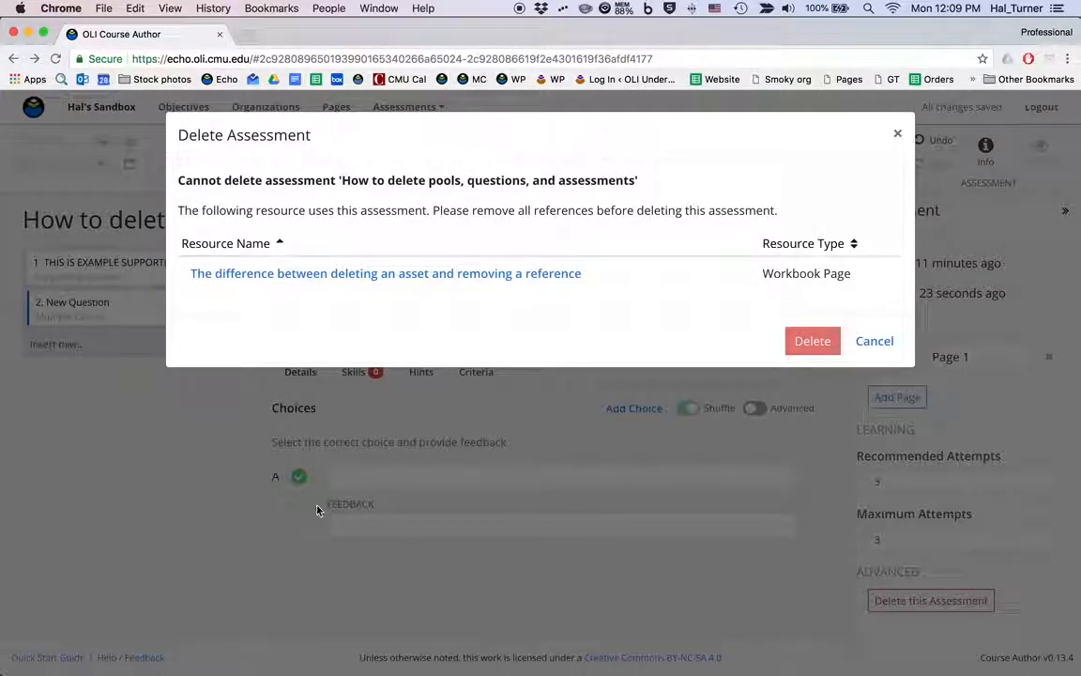
pyautogui.click(407, 275)
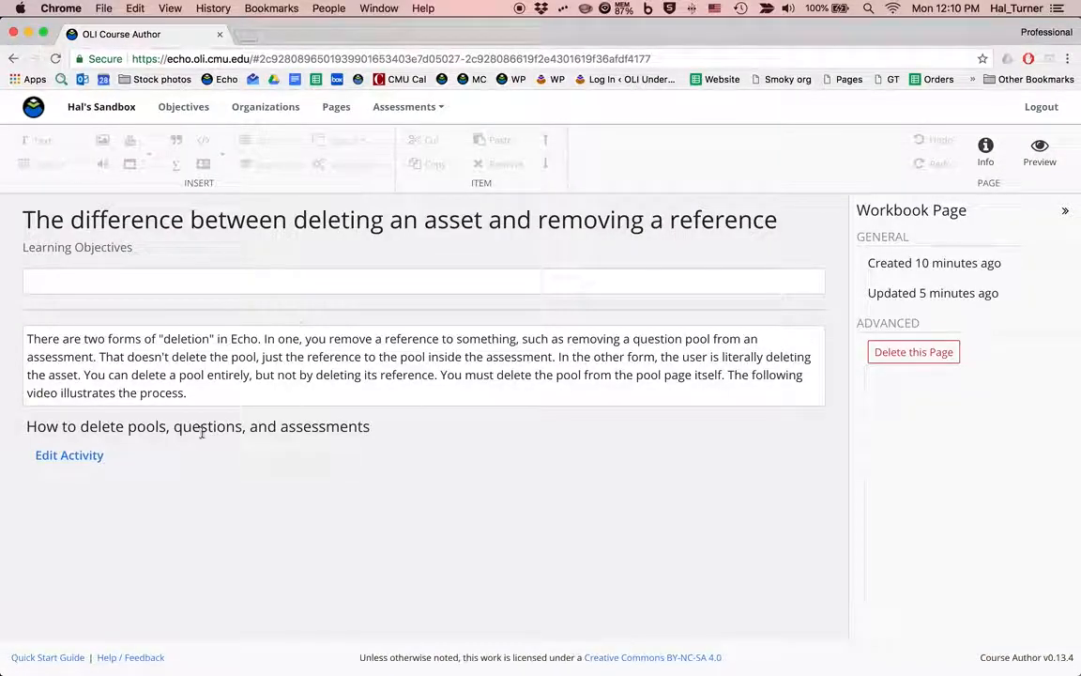
pyautogui.click(14, 443)
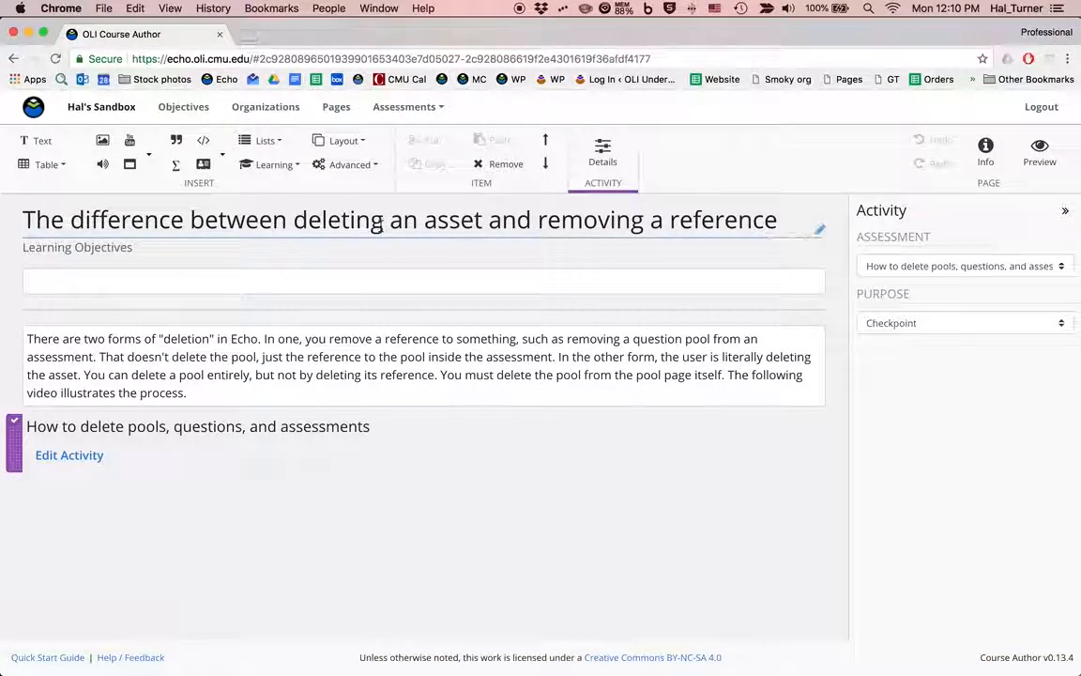
pyautogui.click(505, 165)
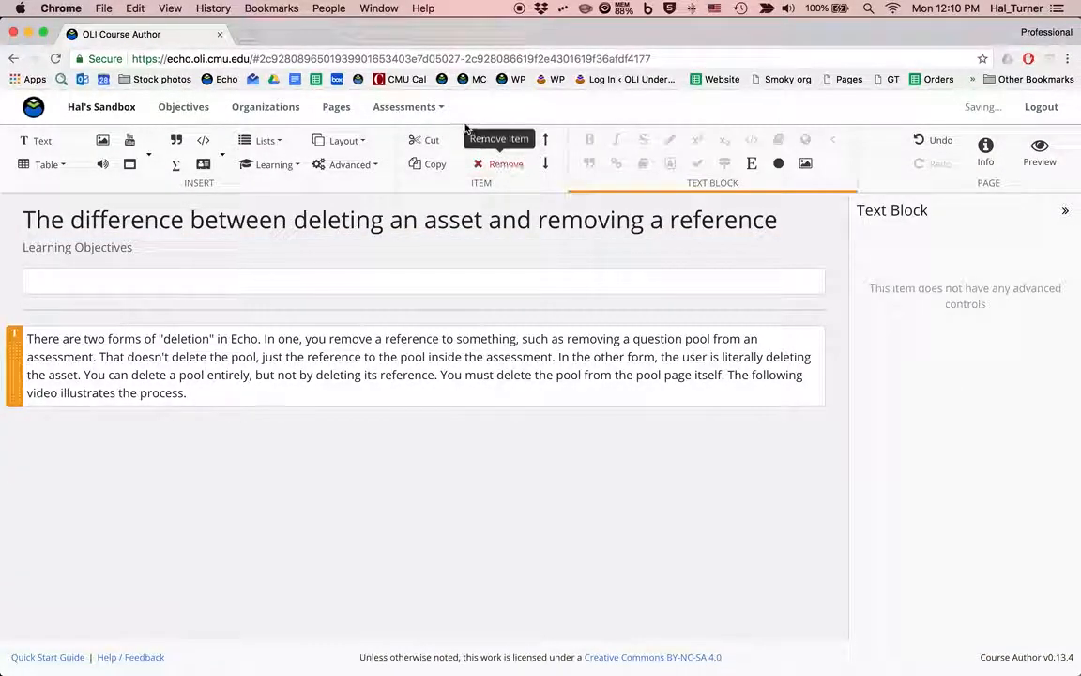
# Reopen "How to delete pools, questions, and assessments" from the summative assessments and delete the entire assessment.
pyautogui.click(430, 107)
pyautogui.click(424, 156)
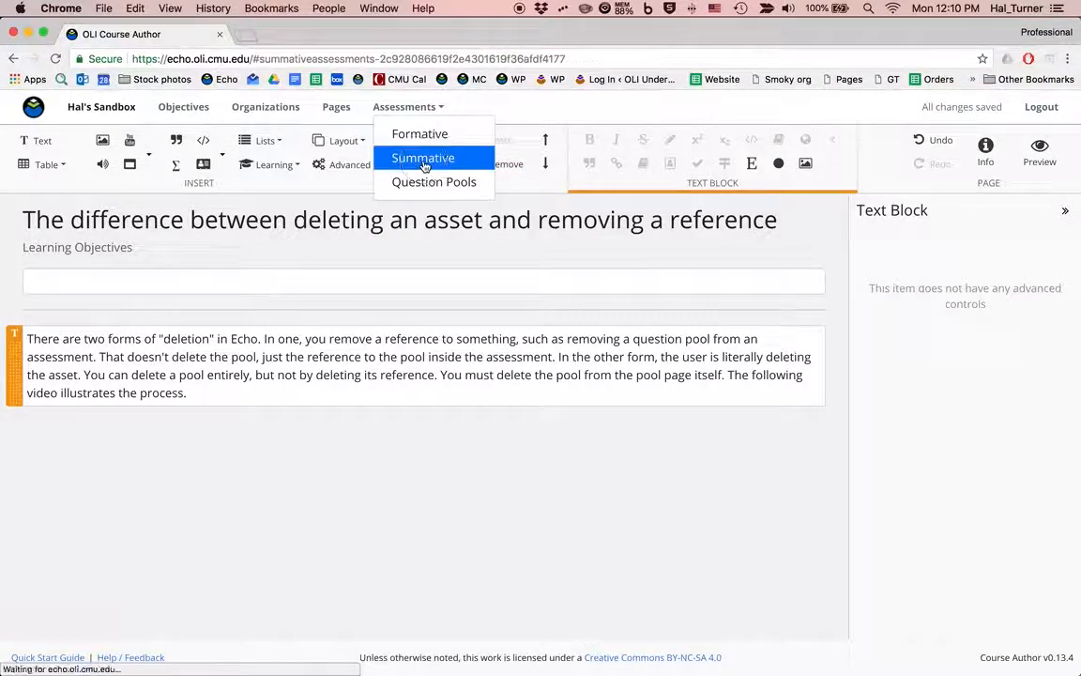
pyautogui.click(136, 267)
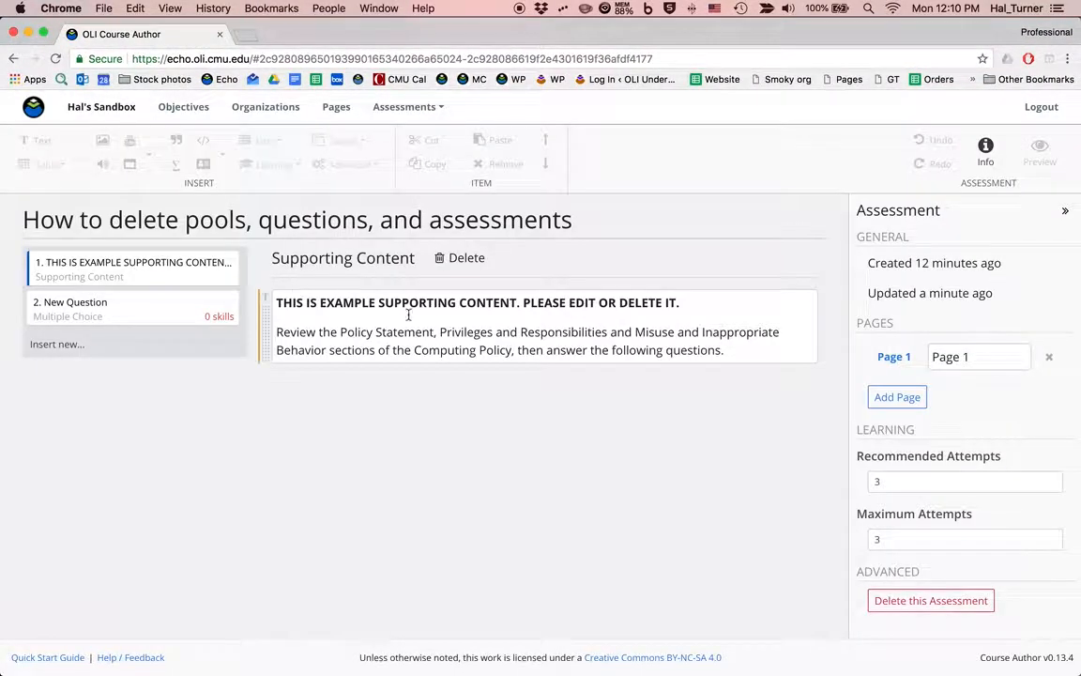
pyautogui.click(923, 603)
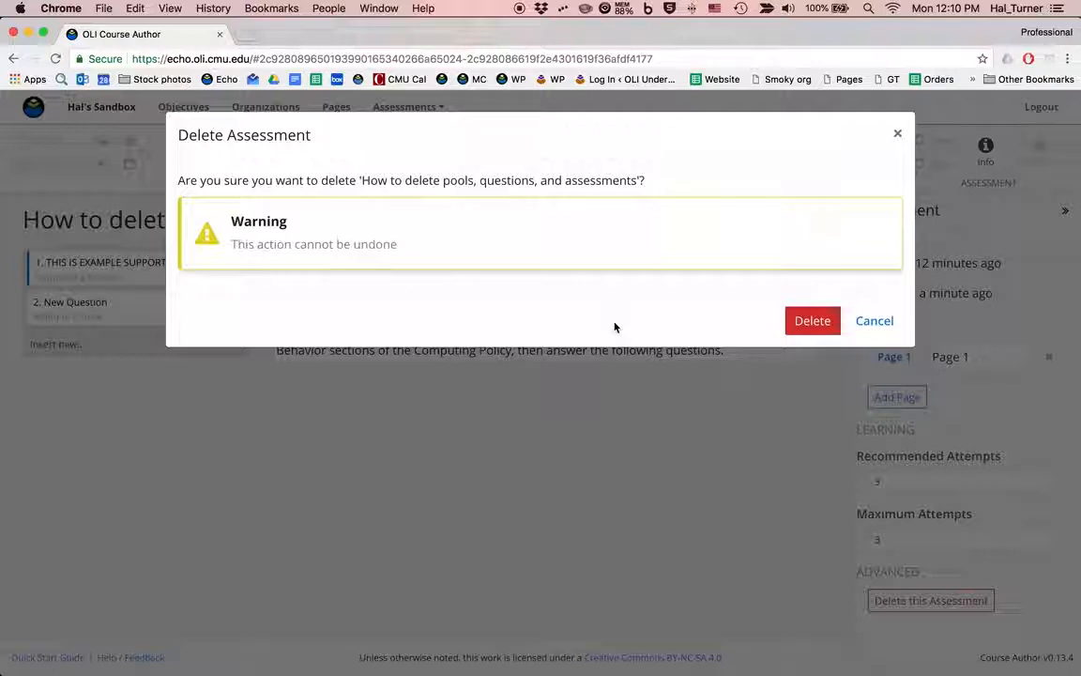
pyautogui.click(813, 321)
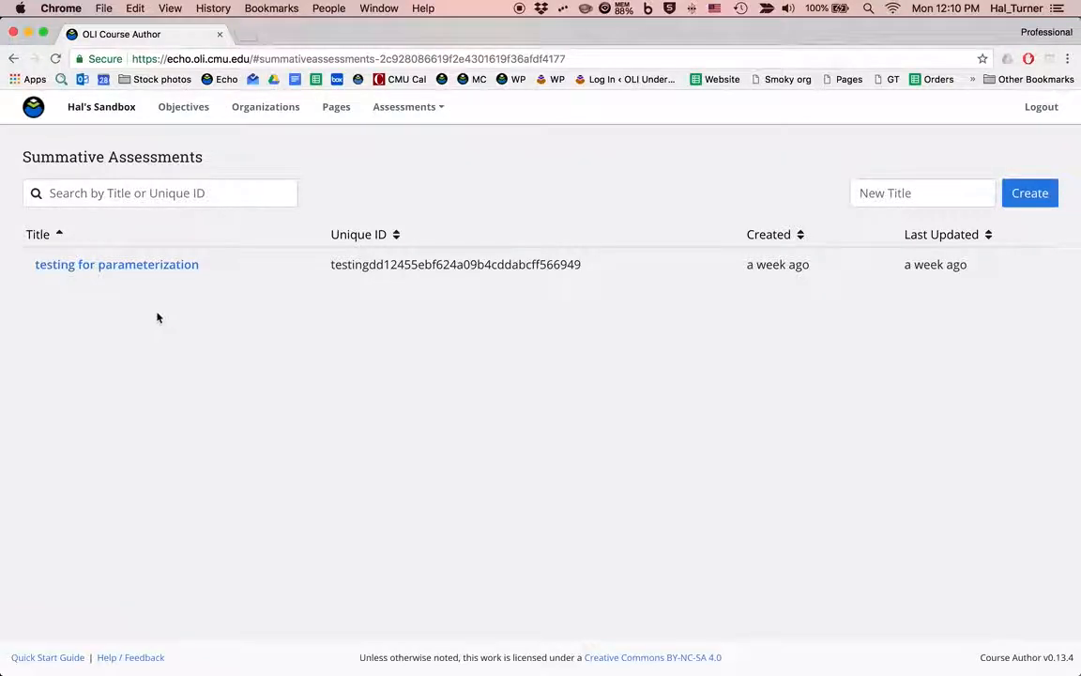
# View the pool reference in the "testing for parameterization" assessment, and delete "Question two. Choose true." from the "parameterization" question pool.
pyautogui.click(136, 268)
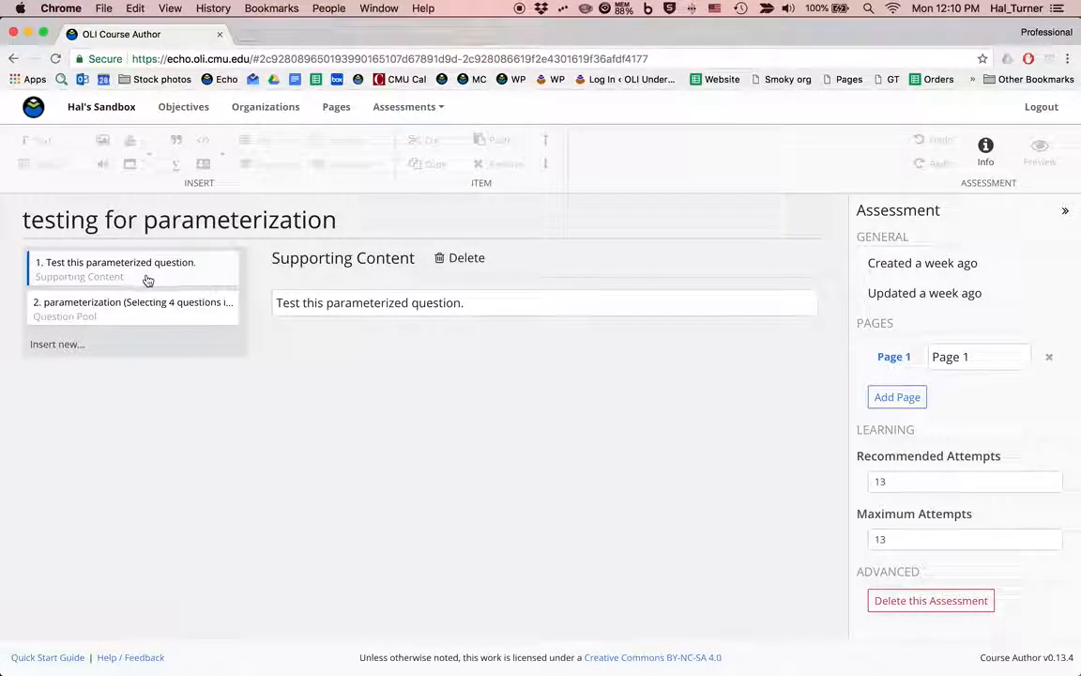
pyautogui.click(91, 319)
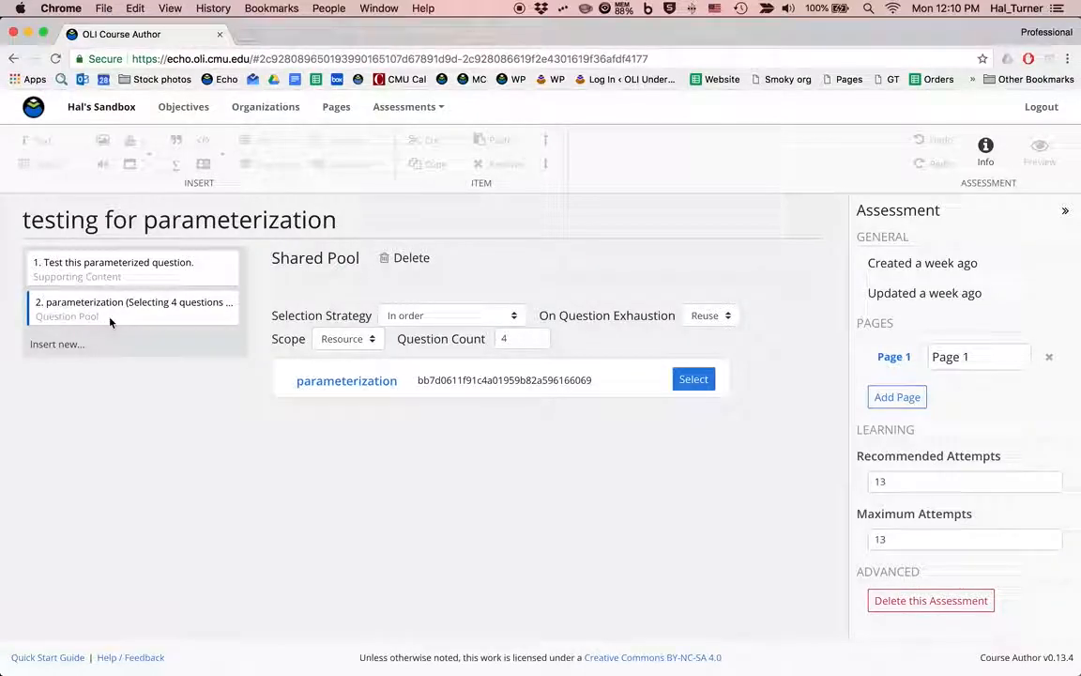
pyautogui.click(422, 109)
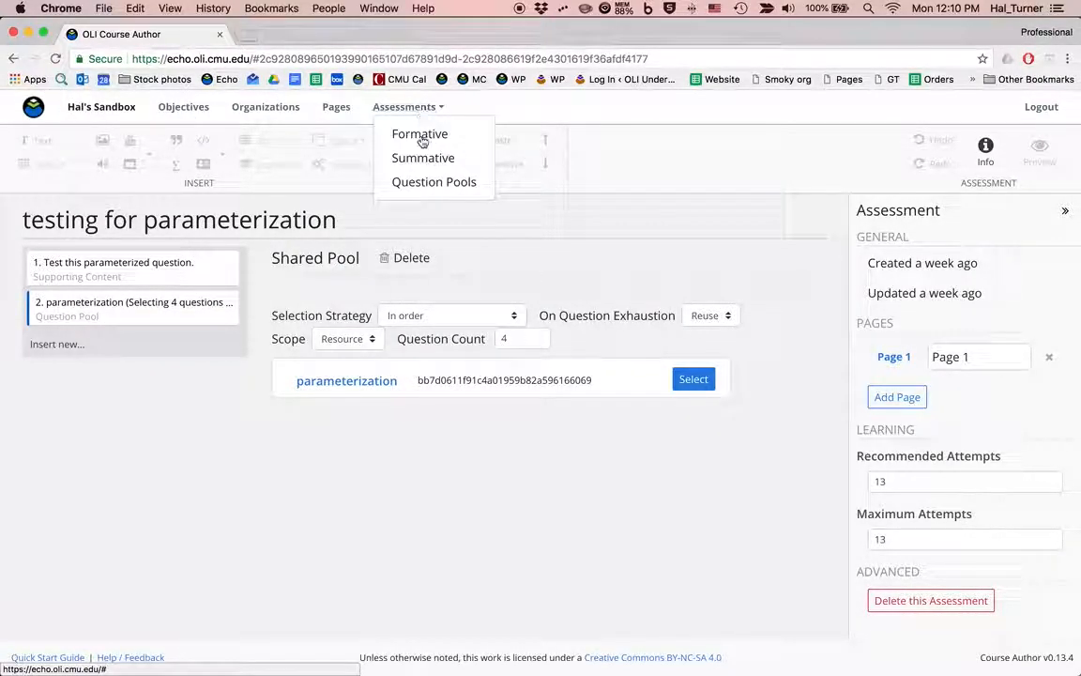
pyautogui.click(431, 180)
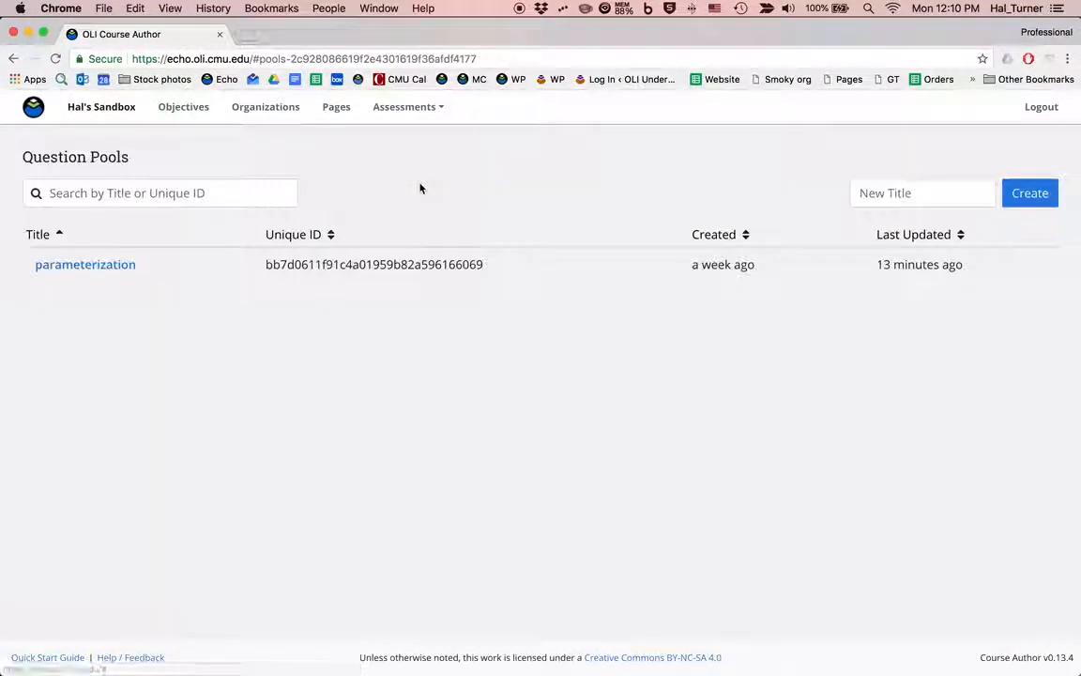
pyautogui.click(87, 267)
pyautogui.click(98, 312)
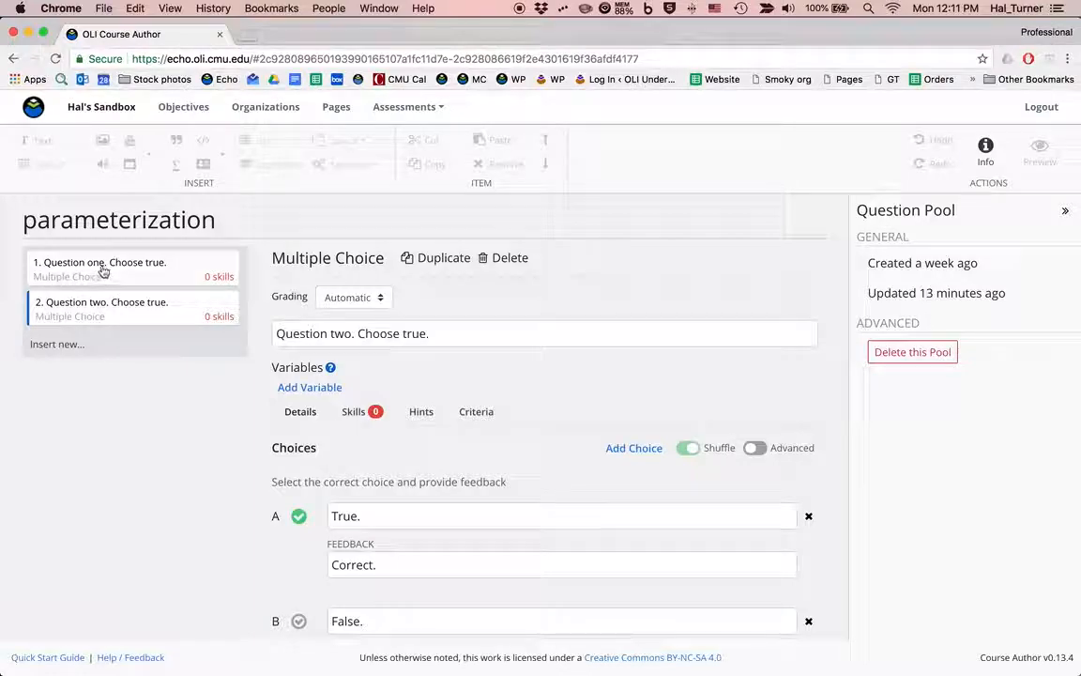
pyautogui.click(497, 259)
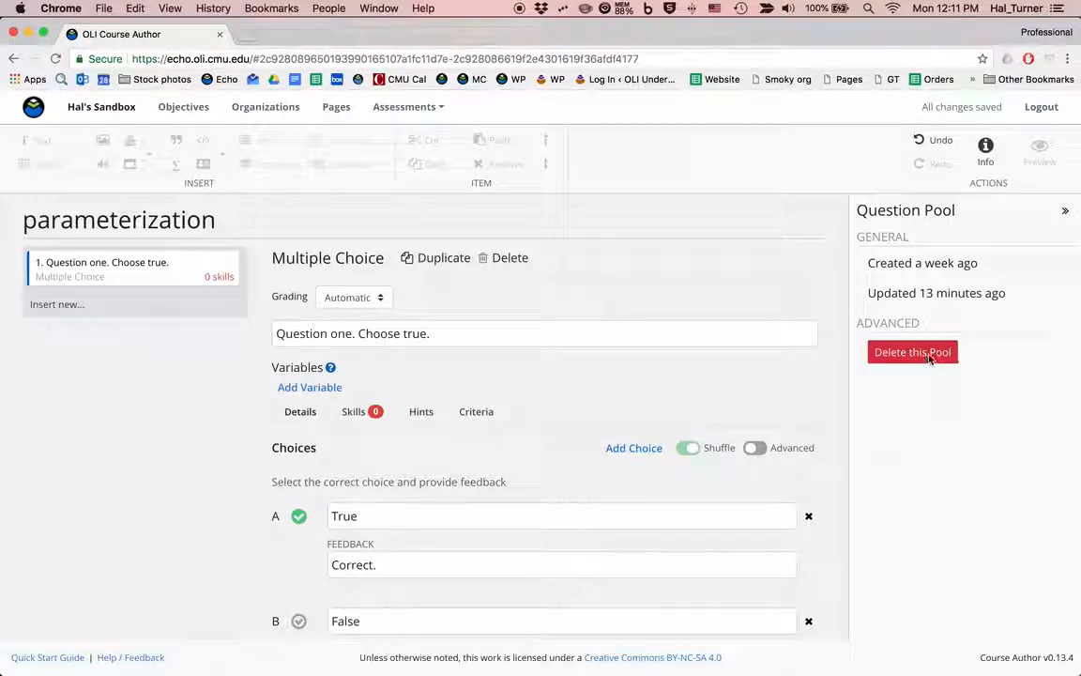
# Try to delete the entire "parameterization" pool, and open its shared pool entry in the assessment that references it.
pyautogui.click(929, 355)
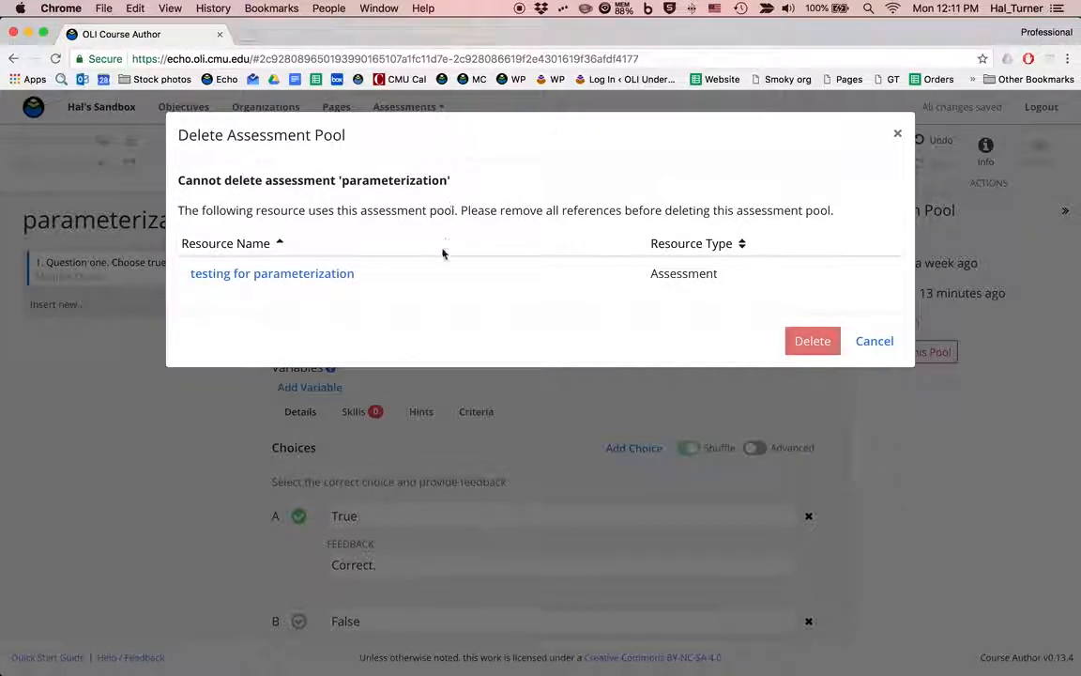
pyautogui.click(224, 275)
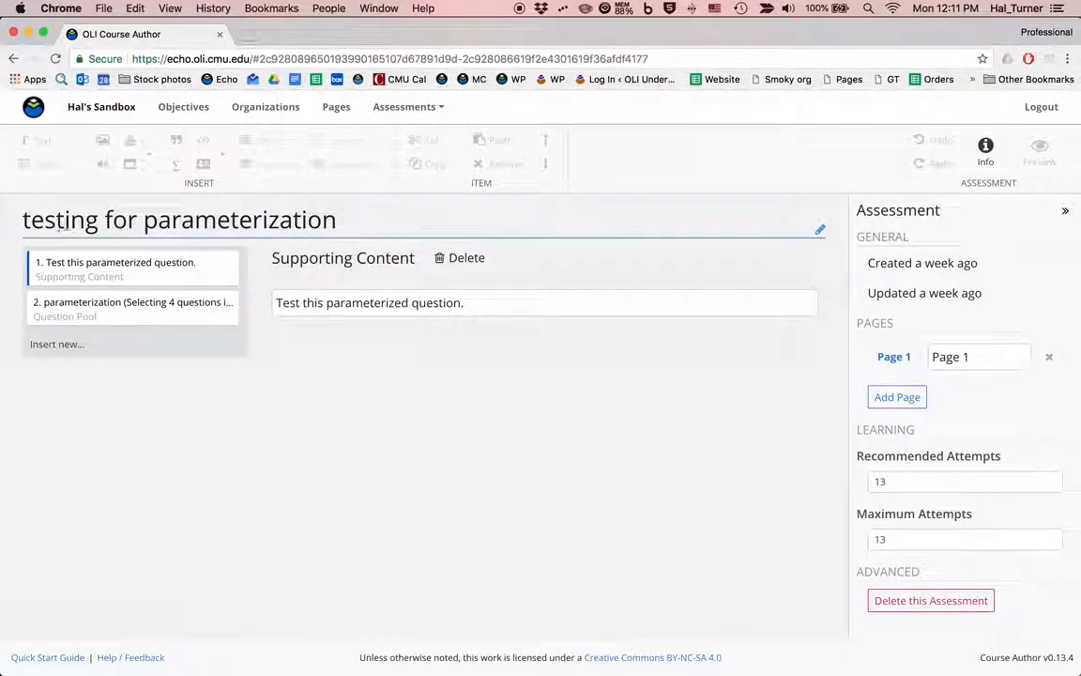
pyautogui.click(90, 311)
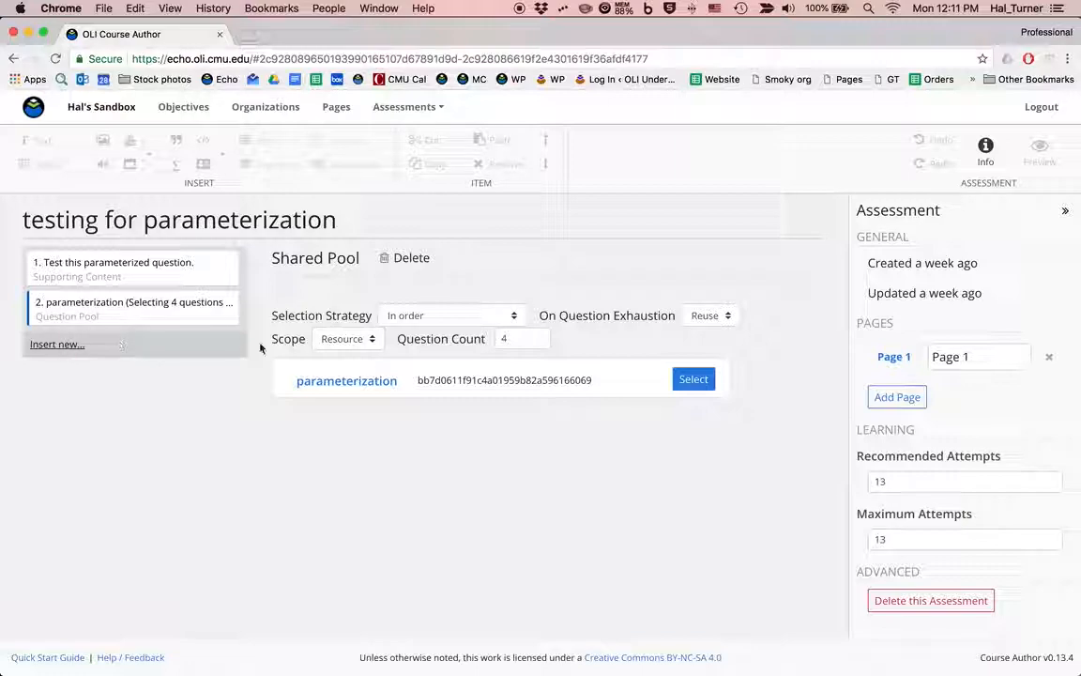
pyautogui.moveTo(23, 220); pyautogui.dragTo(351, 224)
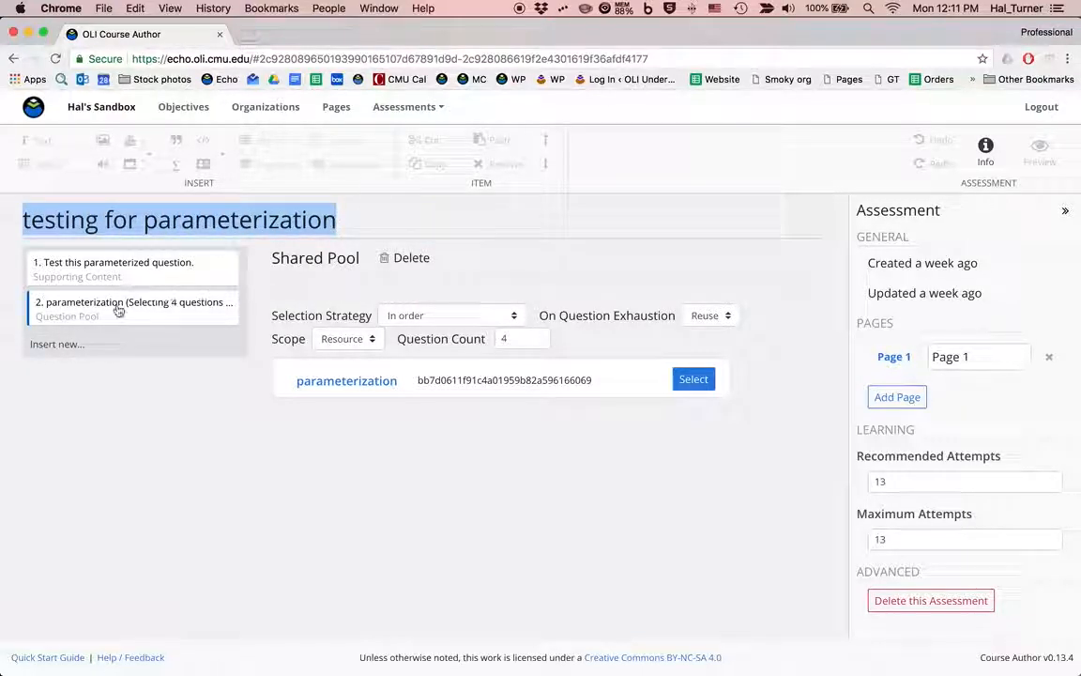
# Add a new multiple choice question to "testing for parameterization" and delete the assessment's shared pool reference.
pyautogui.click(57, 345)
pyautogui.click(72, 343)
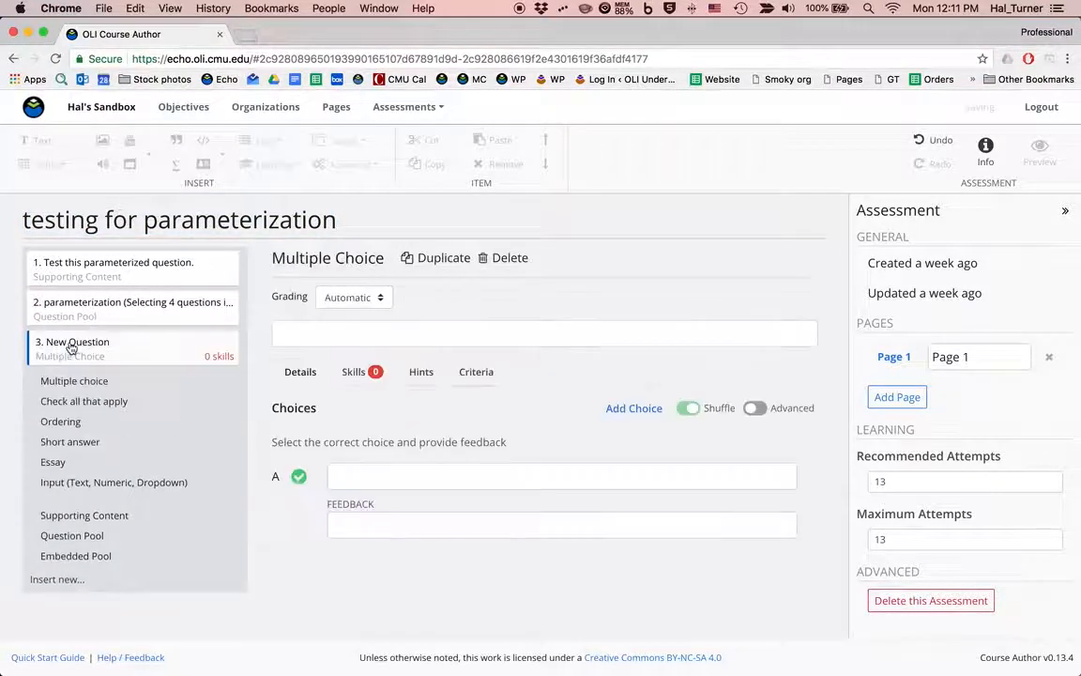
pyautogui.click(114, 313)
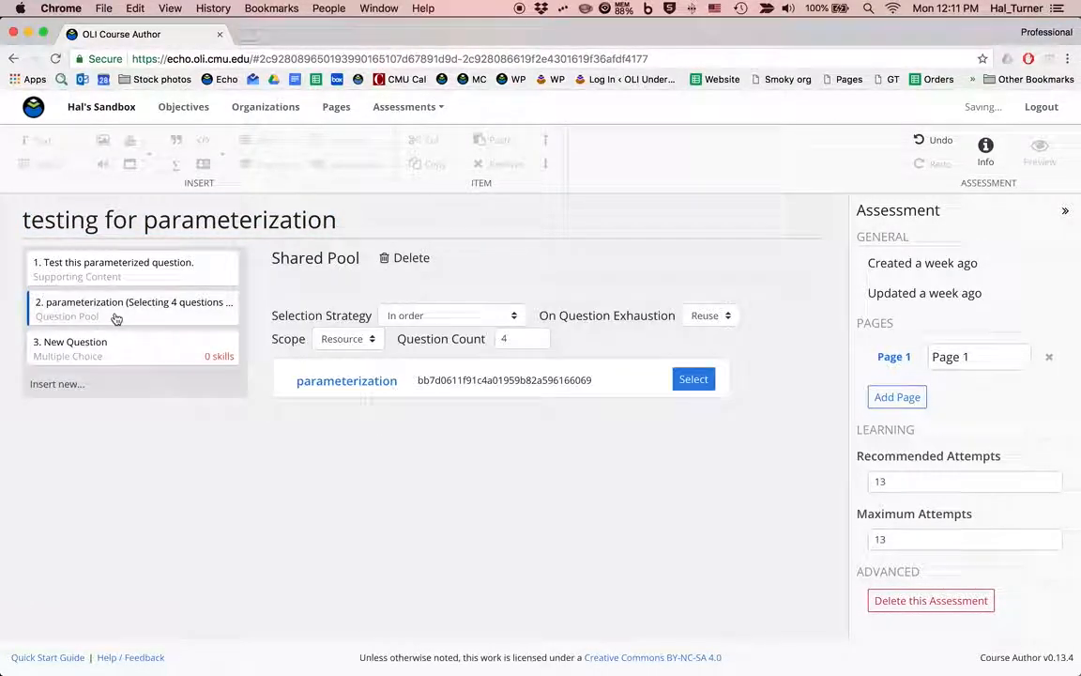
pyautogui.click(419, 267)
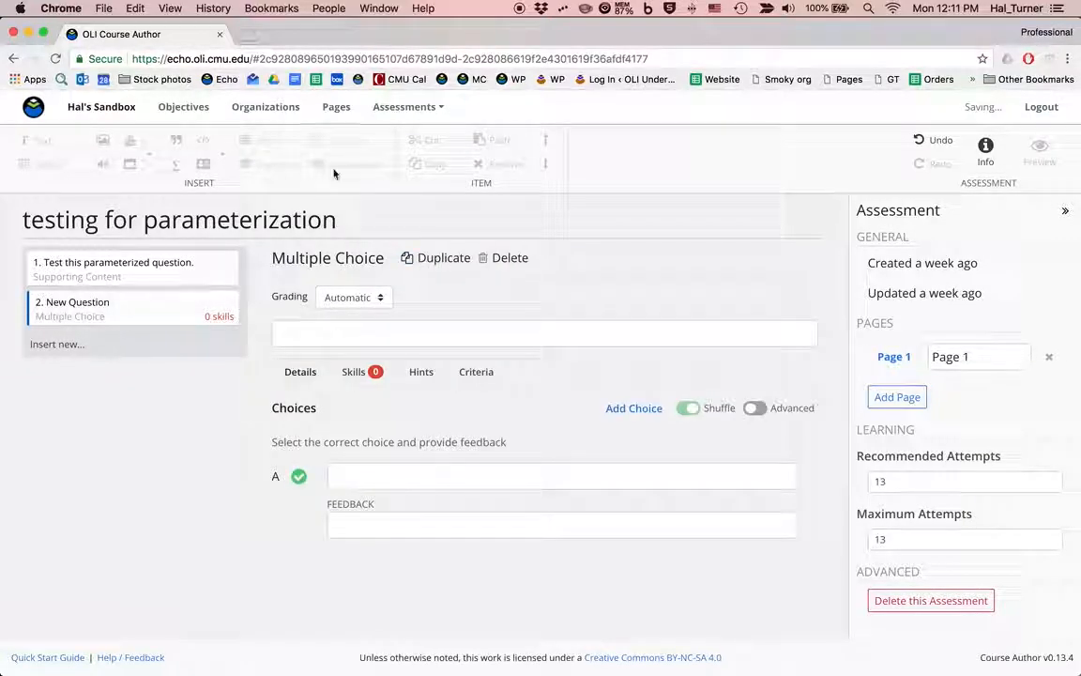
# Reopen "parameterization" from the course's question pools and permanently delete the entire pool.
pyautogui.click(396, 109)
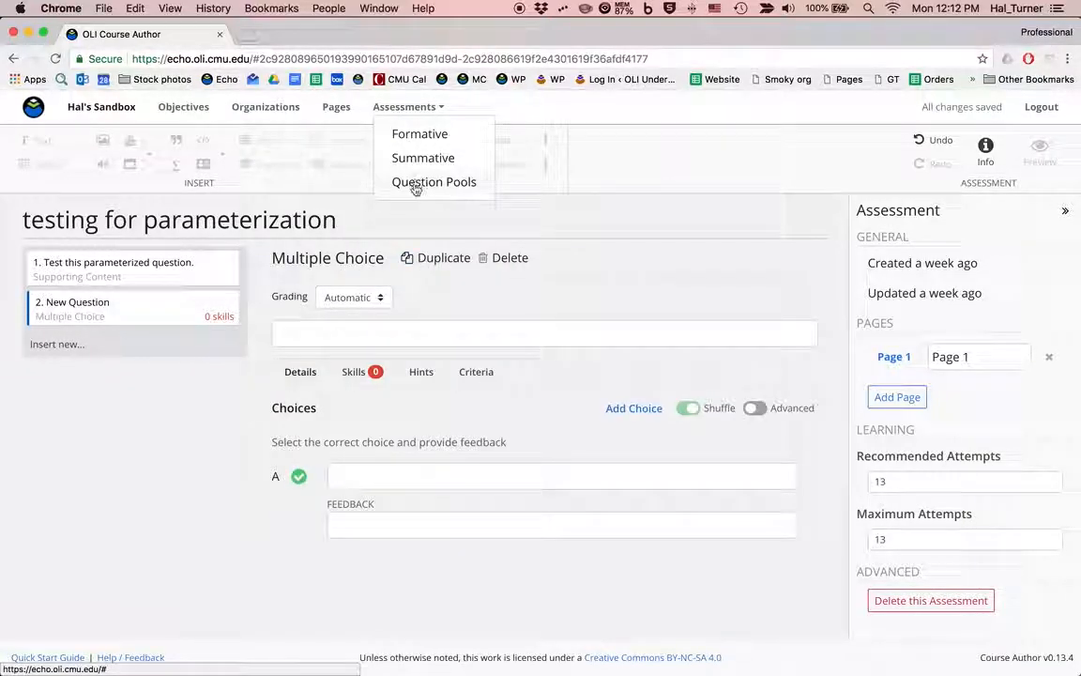
pyautogui.click(417, 184)
pyautogui.click(86, 267)
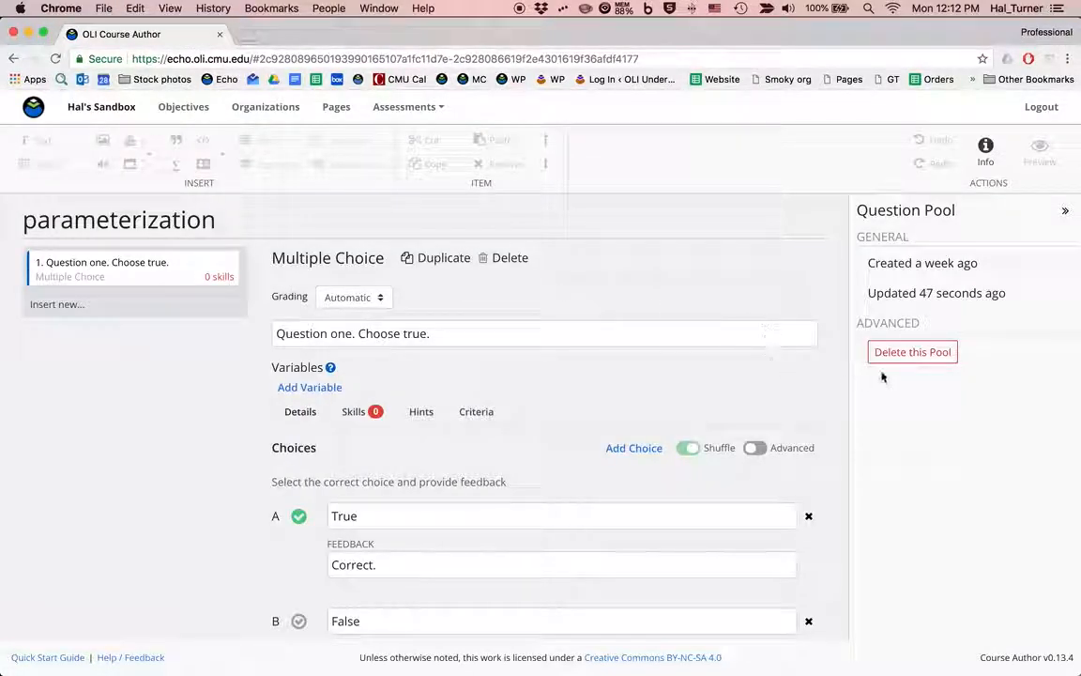
pyautogui.click(913, 352)
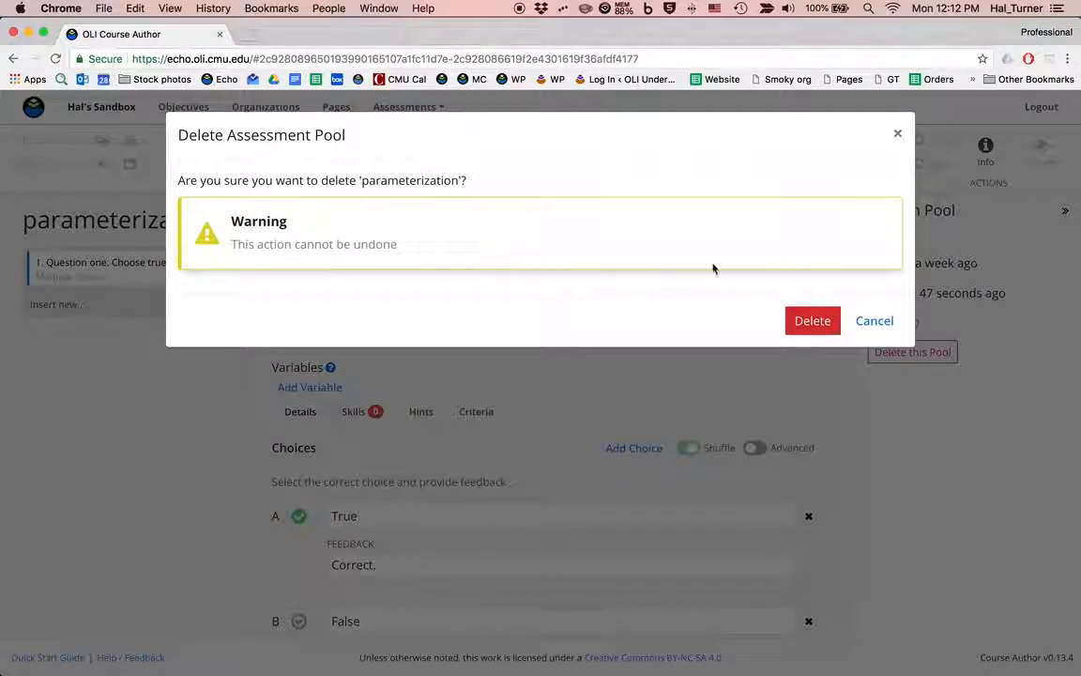
pyautogui.click(813, 321)
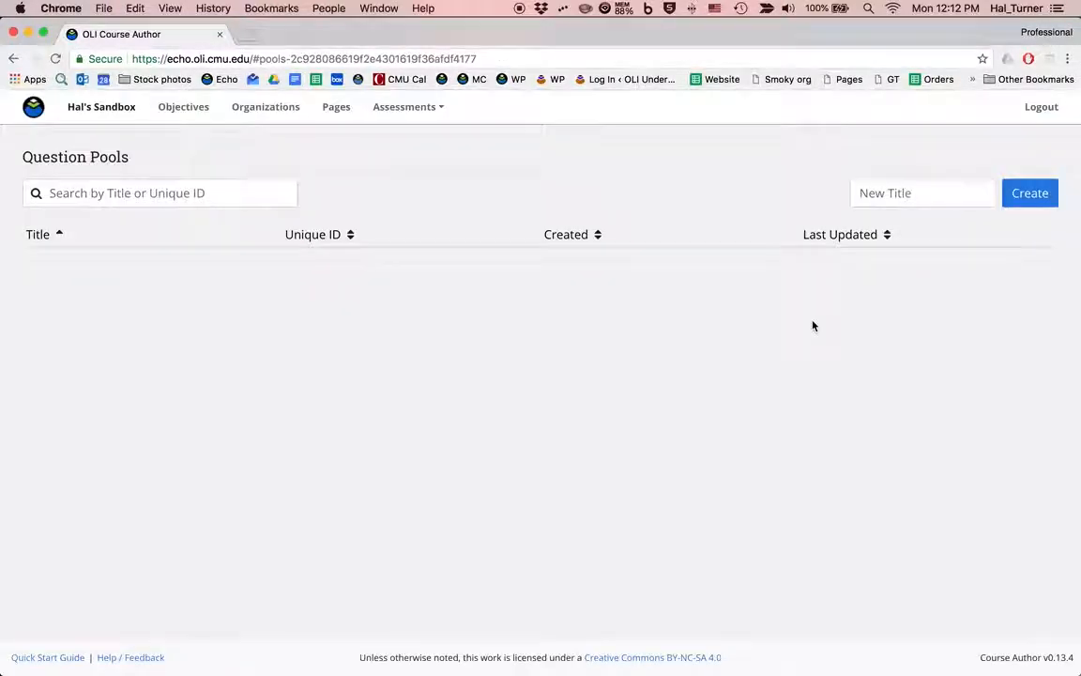